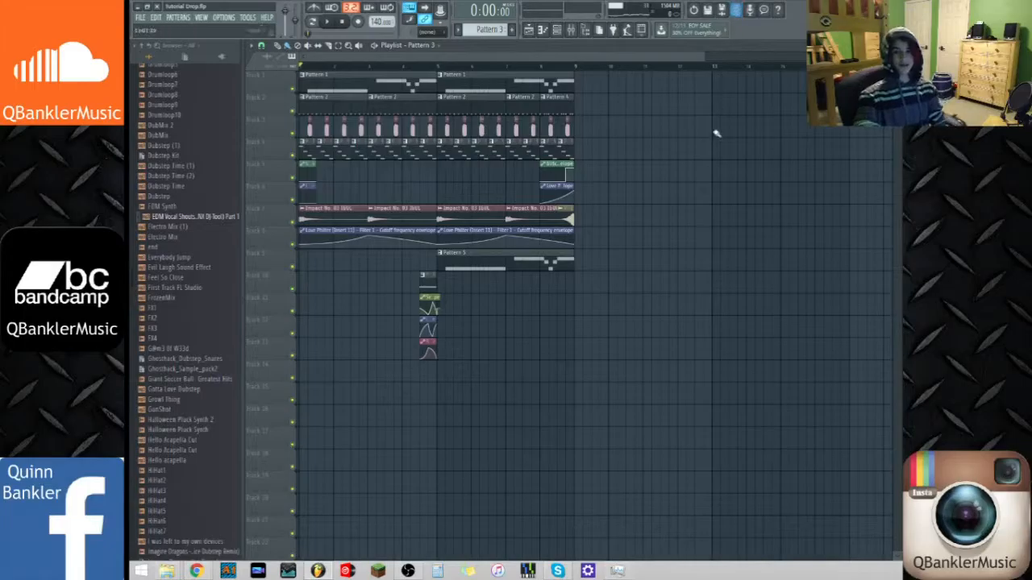
# Play the full playlist arrangement from the start through to the end of the last clips, and stop playback
pyautogui.moveTo(703, 58); pyautogui.dragTo(633, 73)
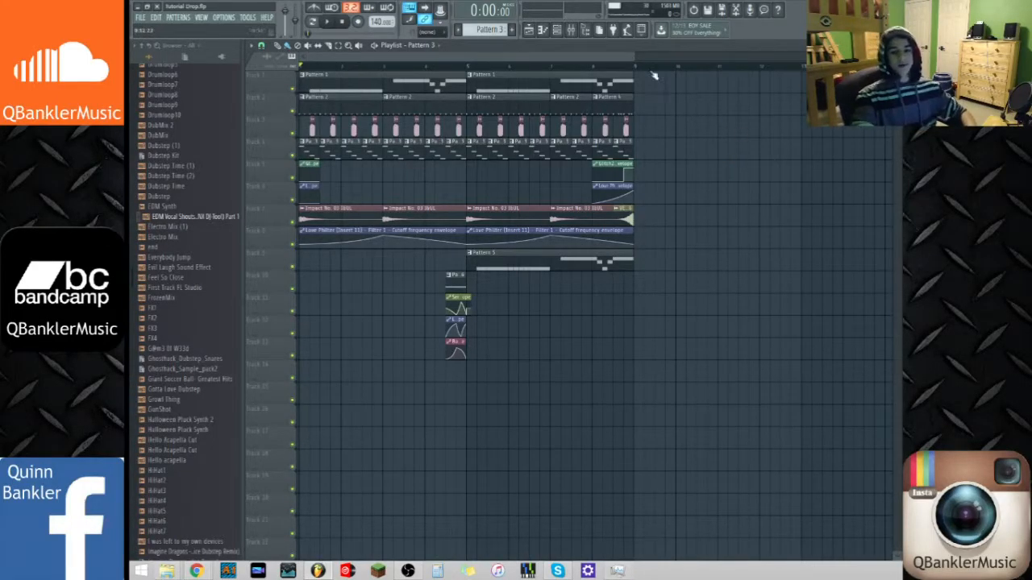
pyautogui.moveTo(633, 53); pyautogui.dragTo(633, 52)
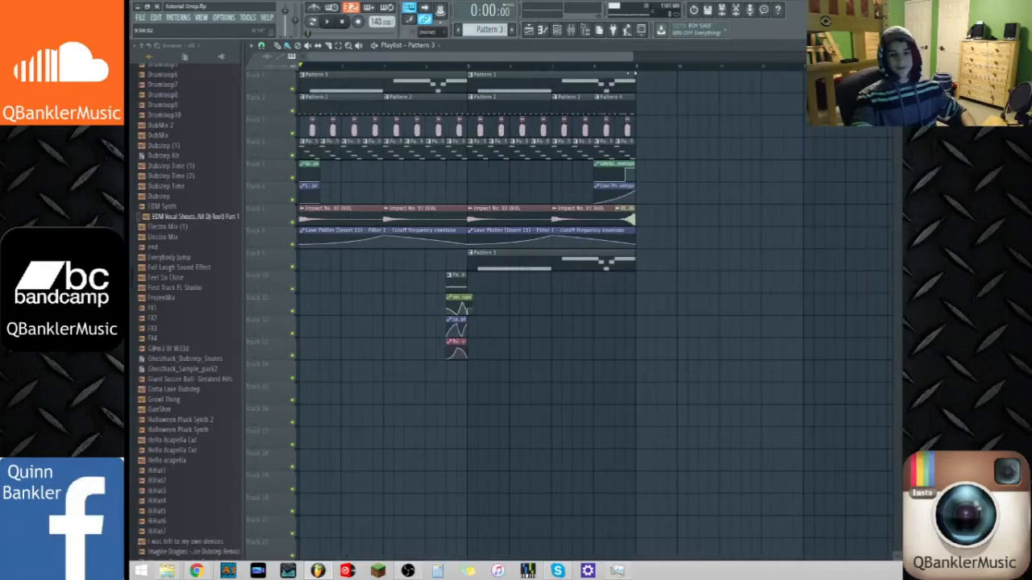
pyautogui.moveTo(634, 54)
pyautogui.mouseDown()
pyautogui.moveTo(569, 61)
pyautogui.moveTo(638, 73)
pyautogui.mouseUp()
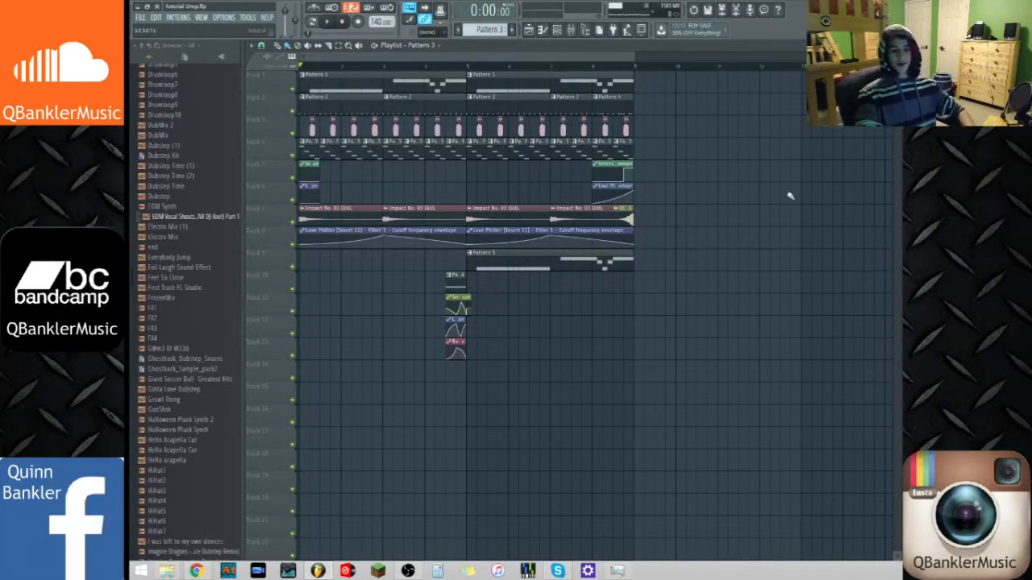
pyautogui.moveTo(635, 62); pyautogui.dragTo(691, 68)
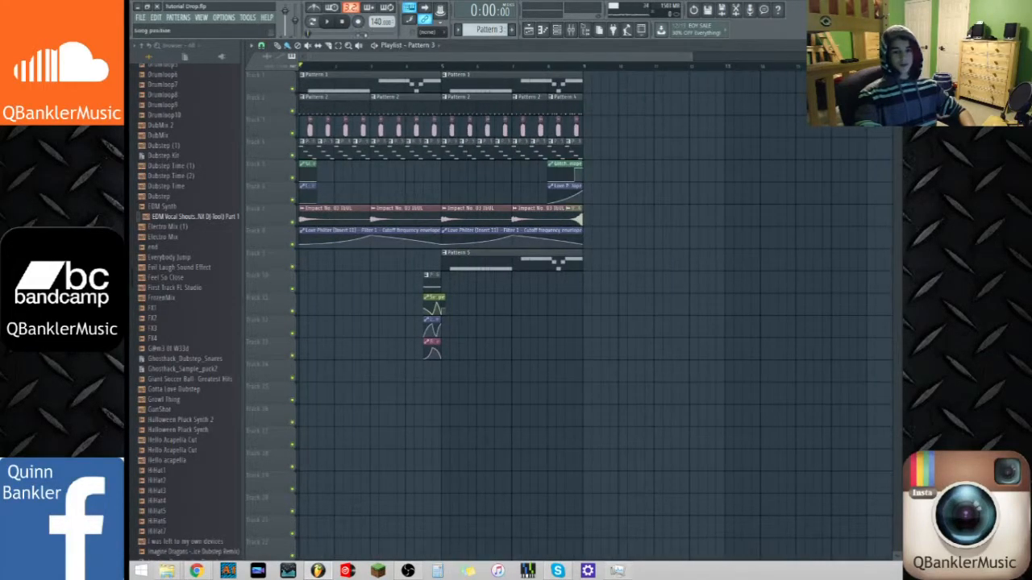
pyautogui.click(328, 24)
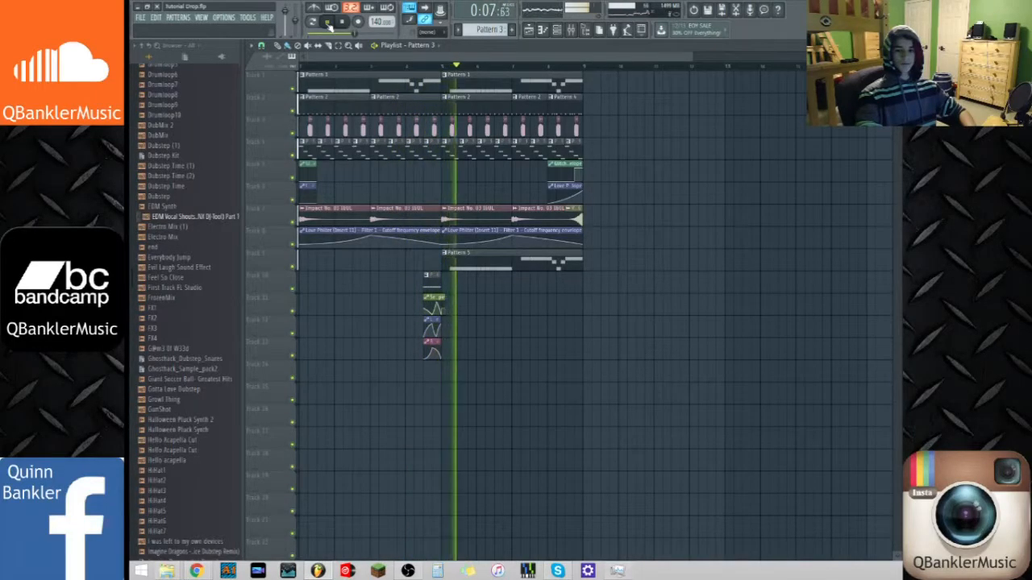
pyautogui.click(328, 22)
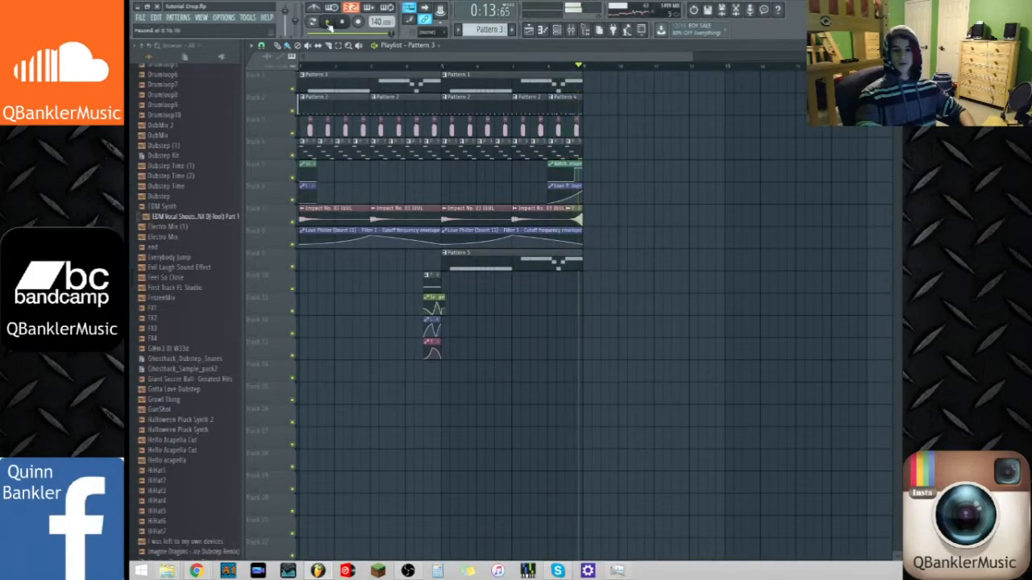
pyautogui.click(342, 22)
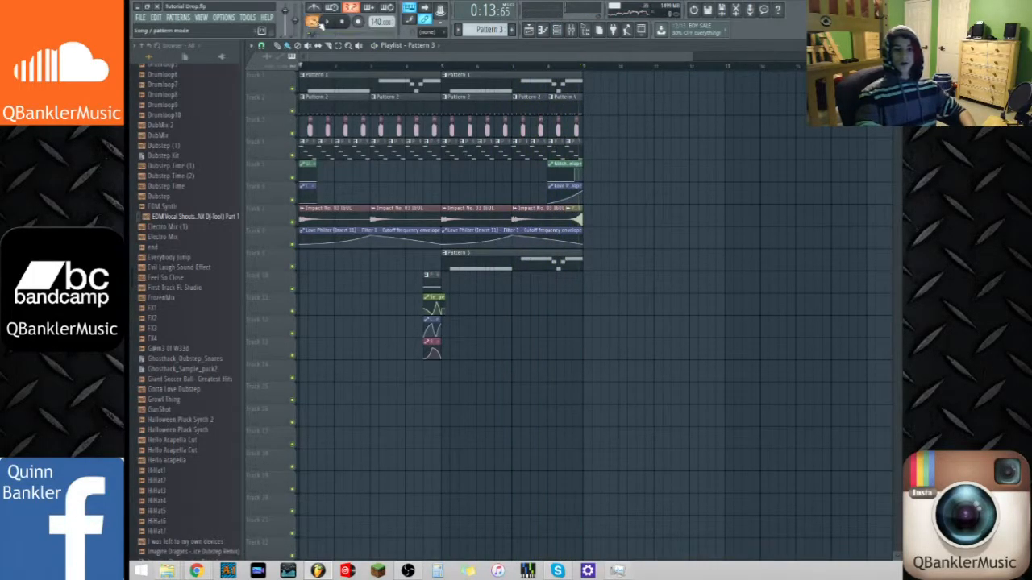
# Solo the first playlist track, which holds the Pattern 1 clips, and start and stop playback briefly
pyautogui.rightClick(293, 91)
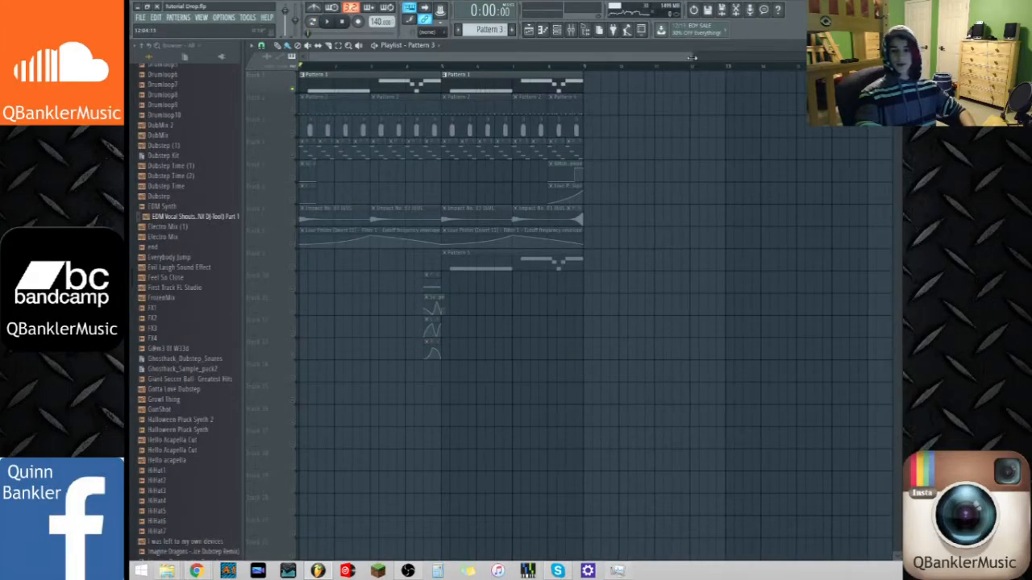
pyautogui.moveTo(690, 59); pyautogui.dragTo(591, 59)
pyautogui.click(293, 267)
pyautogui.click(293, 268)
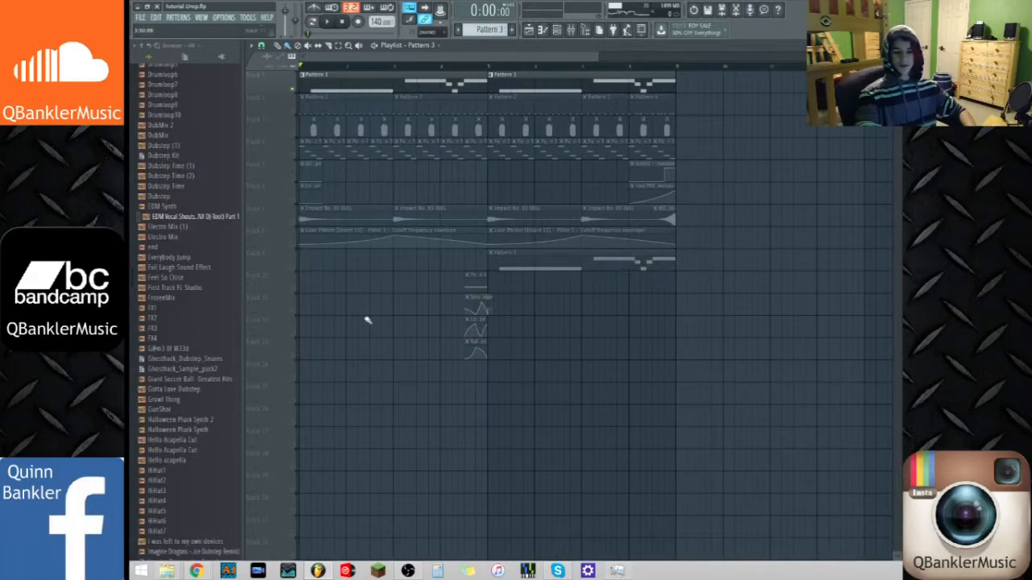
pyautogui.moveTo(597, 57); pyautogui.dragTo(530, 106)
pyautogui.press('space')
pyautogui.press('space')
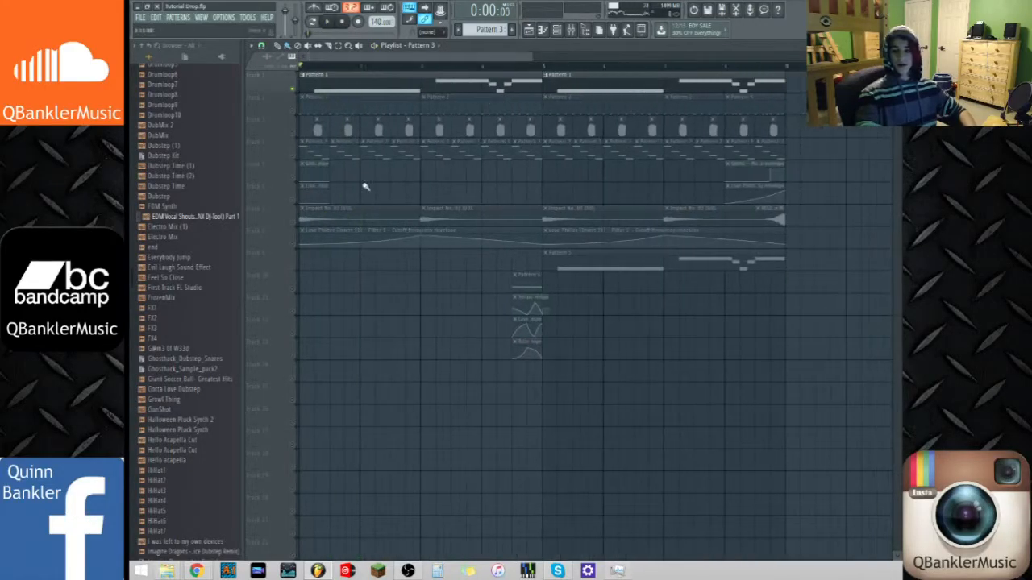
# Unmute track 6 with the Love Philter frequency envelopes and play it together with the soloed Pattern 1 track
pyautogui.click(294, 201)
pyautogui.press('space')
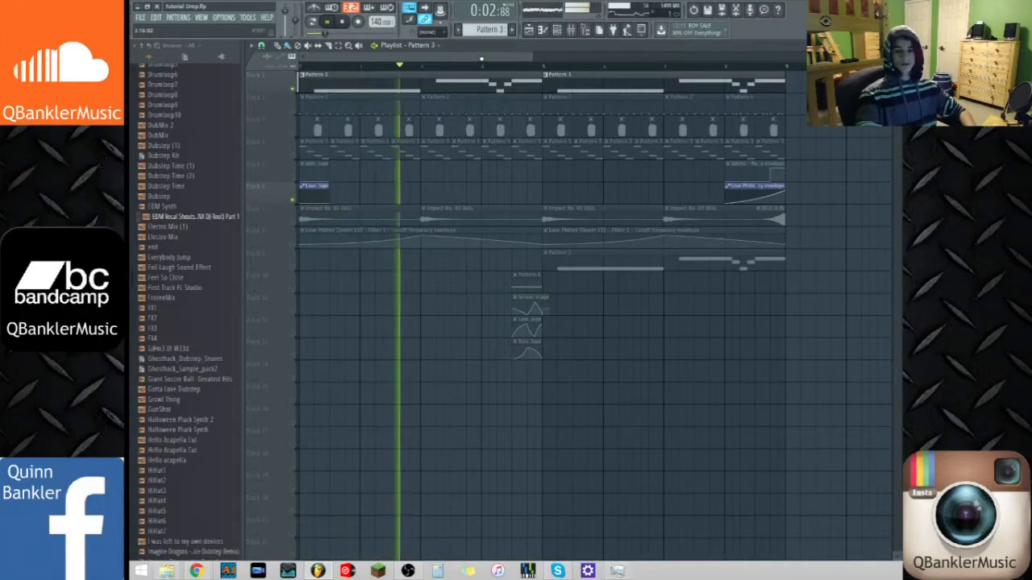
pyautogui.press('space')
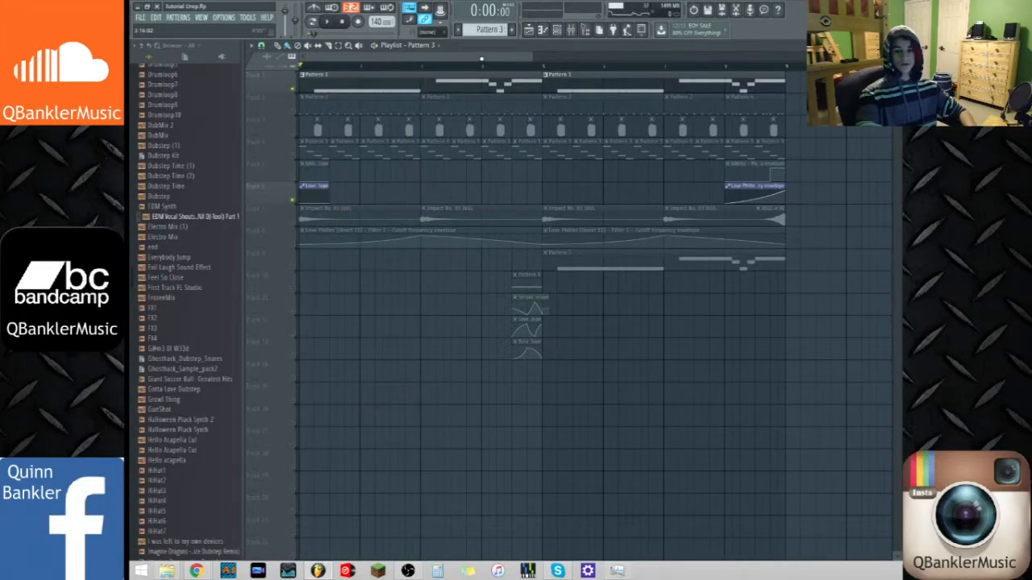
# Switch the channel rack to Pattern 1 and show the effects page of its Serum_x64 synth
pyautogui.click(557, 30)
pyautogui.click(312, 200)
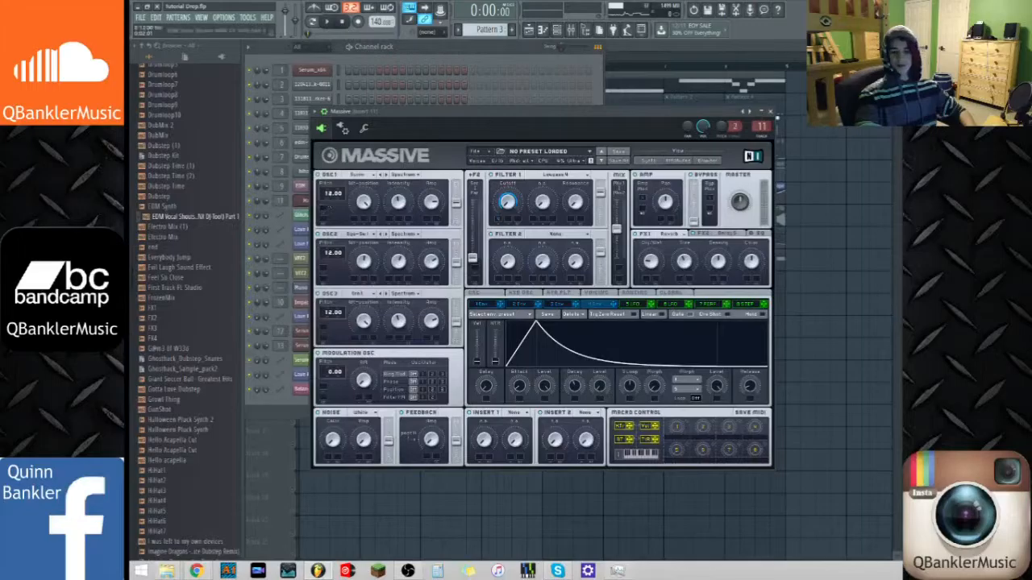
pyautogui.click(770, 110)
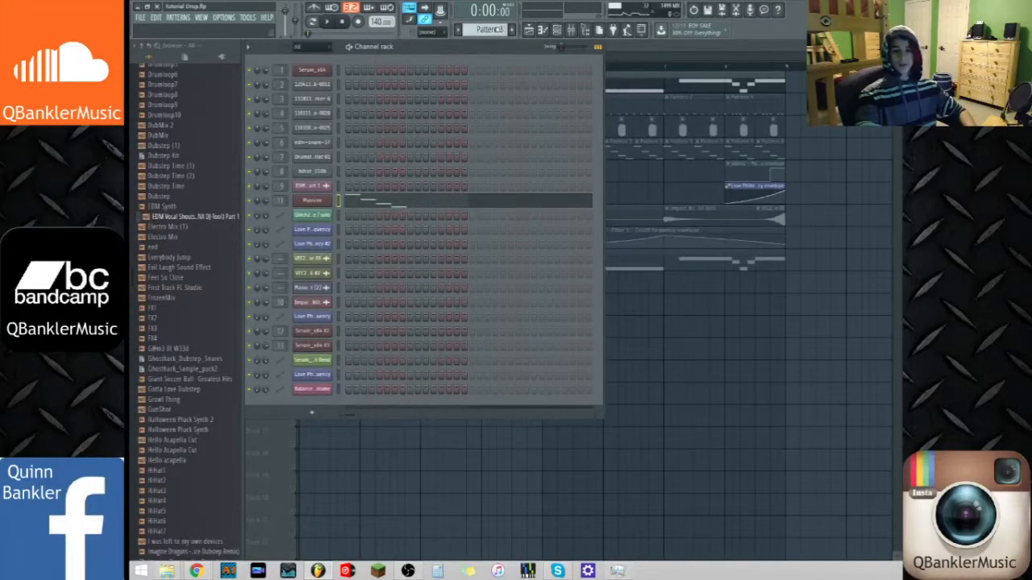
pyautogui.moveTo(498, 30)
pyautogui.mouseDown()
pyautogui.moveTo(498, 14)
pyautogui.moveTo(498, 32)
pyautogui.mouseUp()
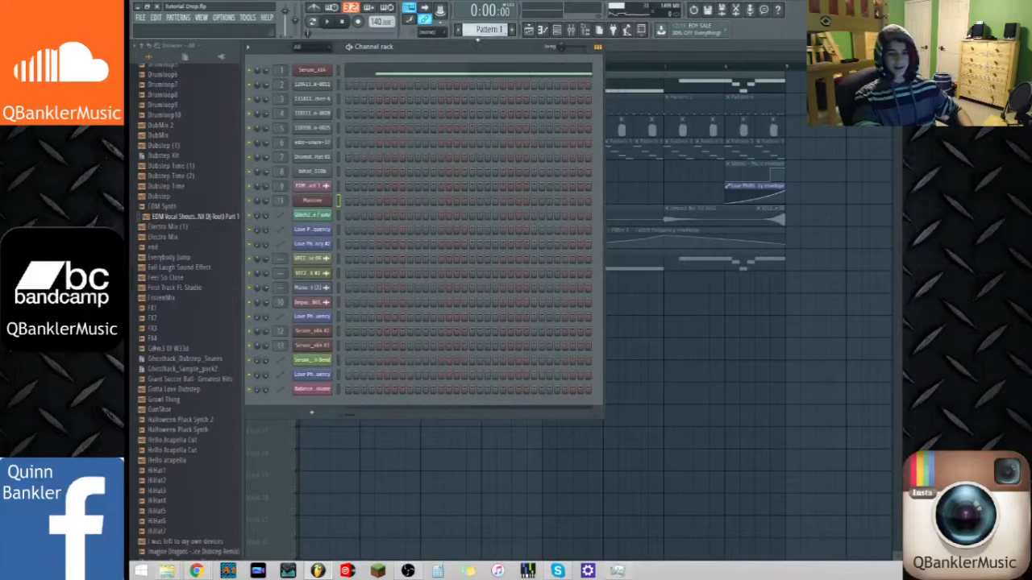
pyautogui.click(327, 72)
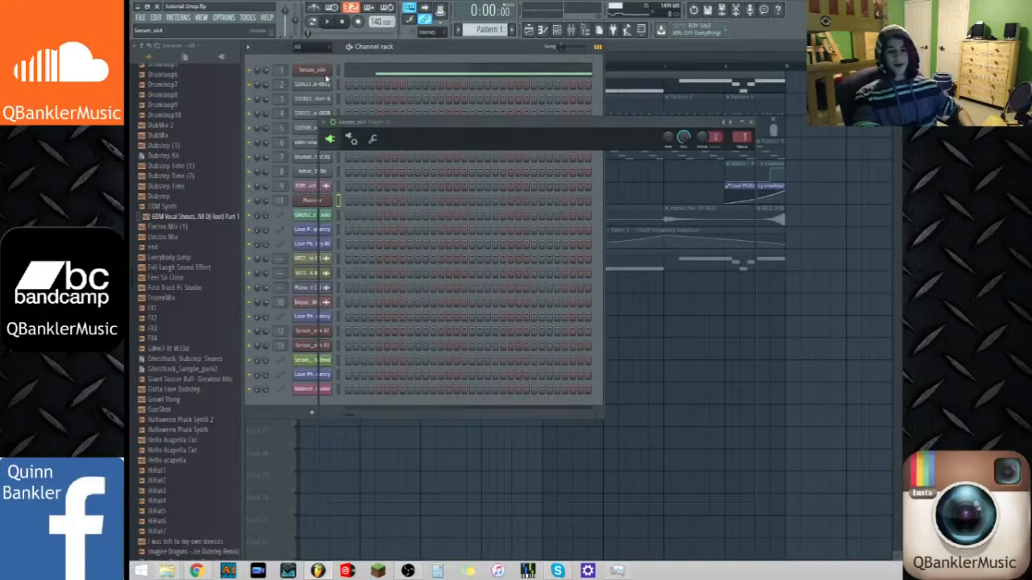
pyautogui.click(457, 175)
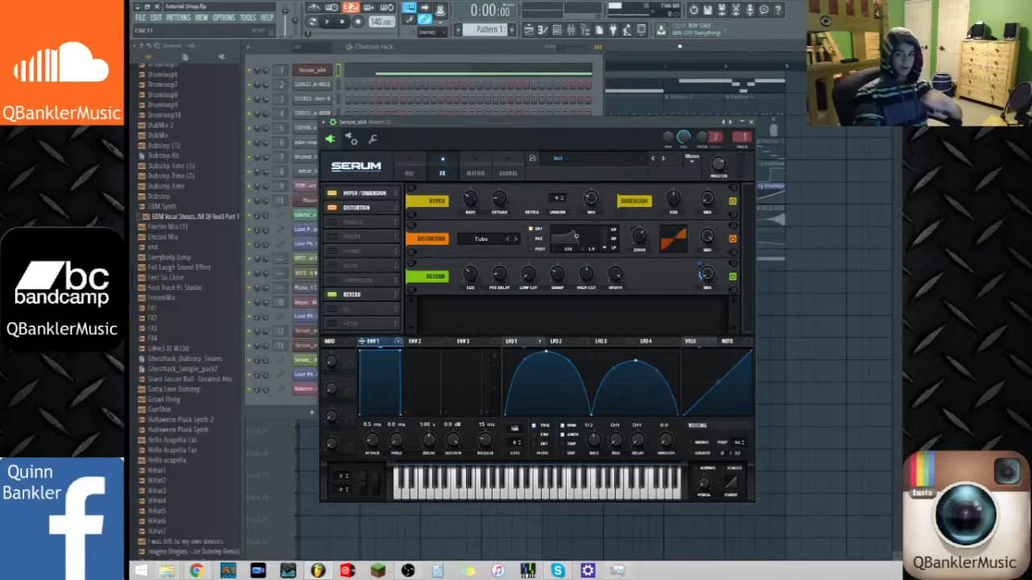
# Return to the playlist and listen to the Pattern 1 bass with its filter automation from the start
pyautogui.click(679, 46)
pyautogui.press('space')
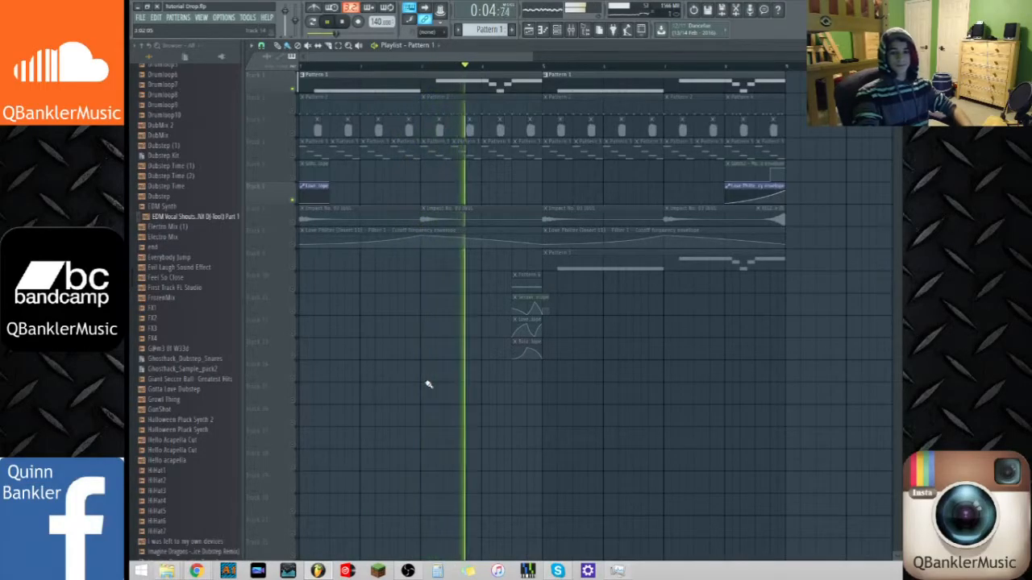
pyautogui.moveTo(506, 57); pyautogui.dragTo(568, 58)
pyautogui.press('space')
# Set the playback position to the start of the last bar, unmute track 2, and listen to that section
pyautogui.click(607, 69)
pyautogui.click(292, 112)
pyautogui.press('space')
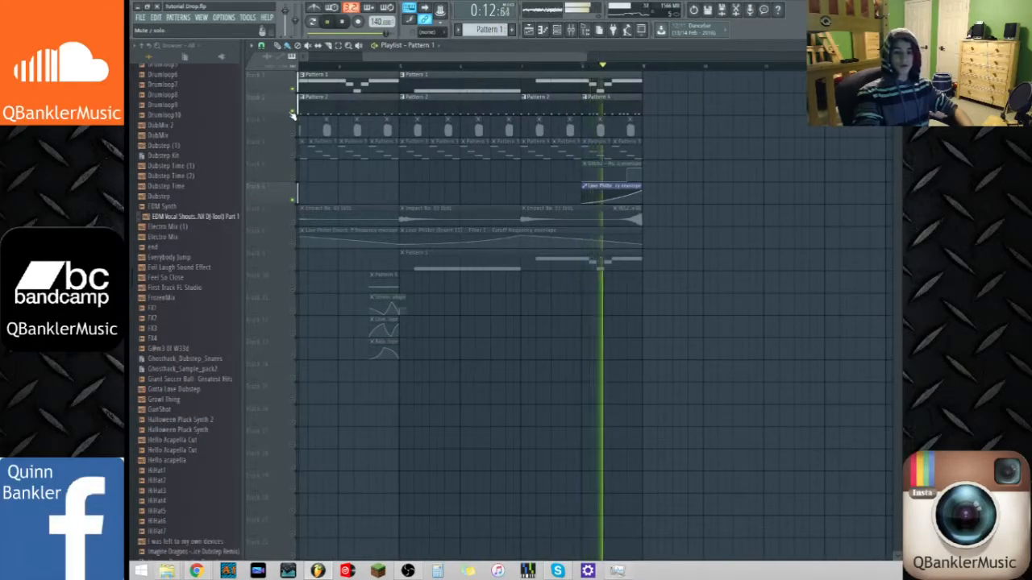
pyautogui.press('space')
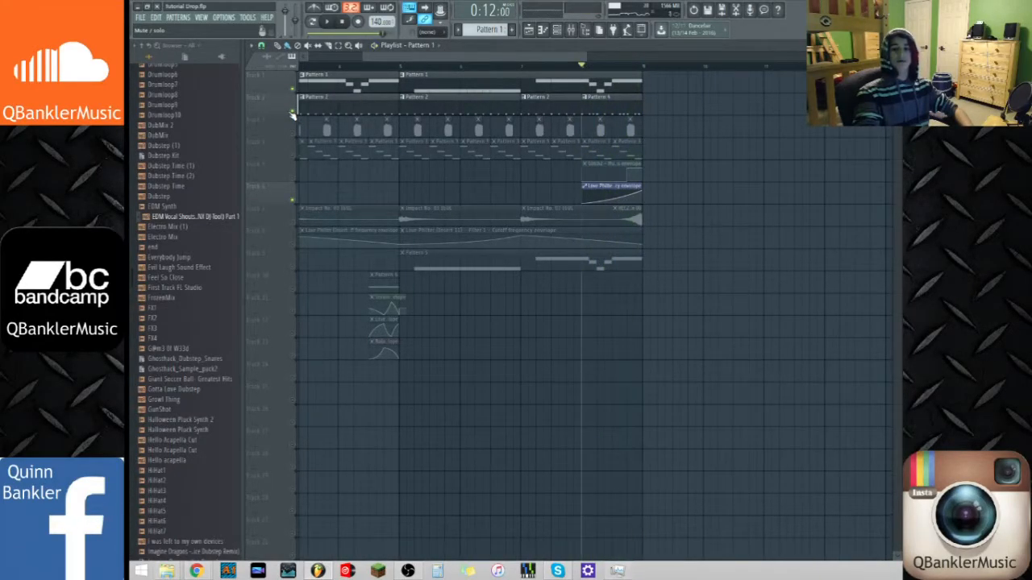
# Unmute track 7 with the Impact samples and briefly play the last bar again
pyautogui.click(294, 223)
pyautogui.press('space')
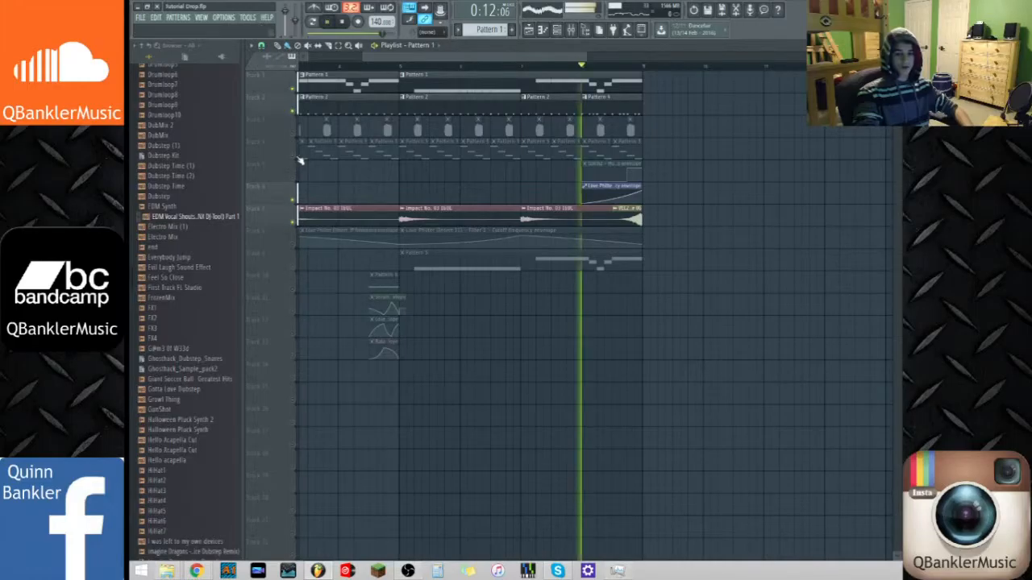
pyautogui.press('space')
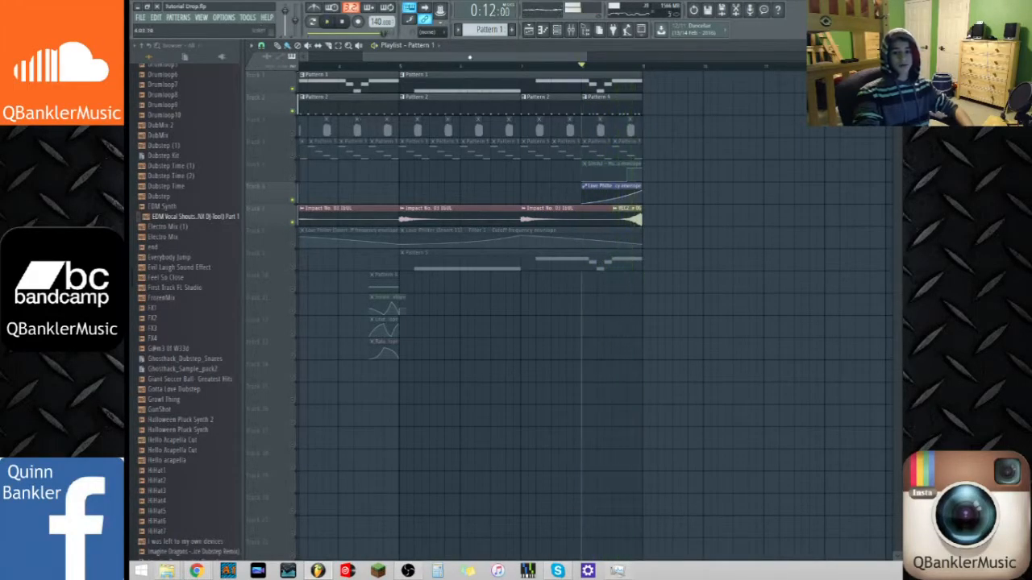
pyautogui.scroll(3, 330, 74)
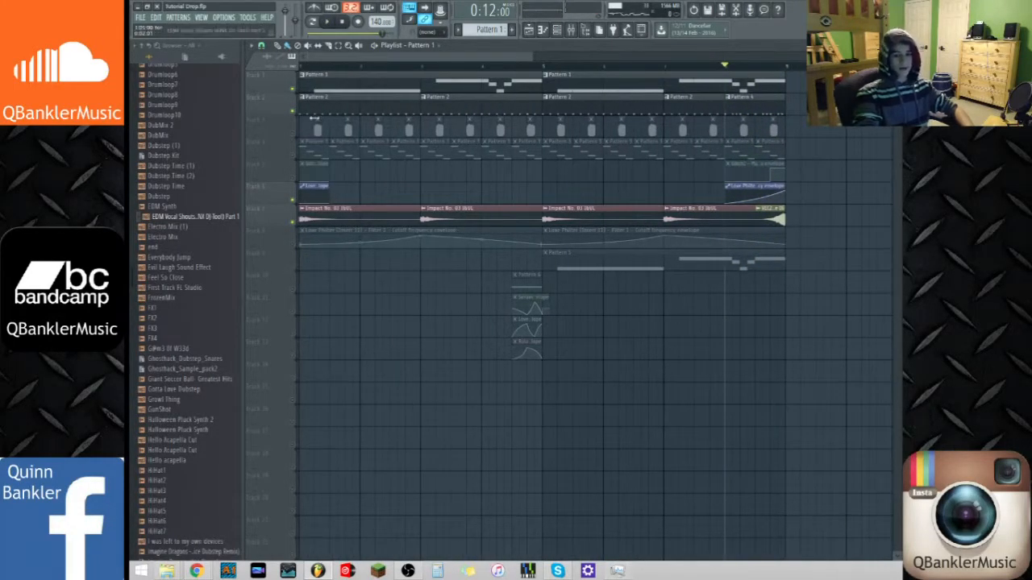
# Solo the first playlist track again and open the Serum_x64 channel from the channel rack
pyautogui.rightClick(293, 90)
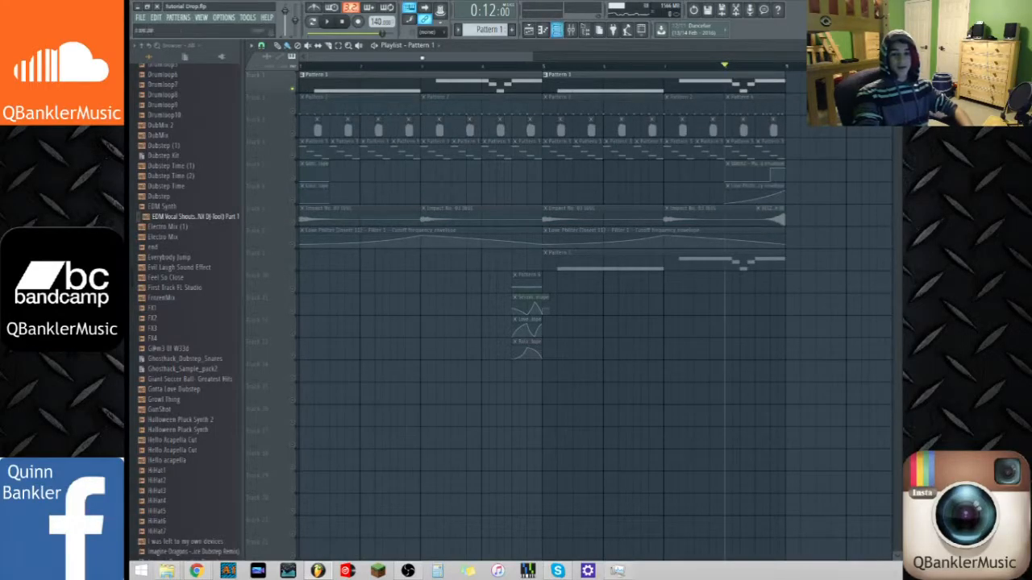
pyautogui.click(312, 22)
pyautogui.press('F6')
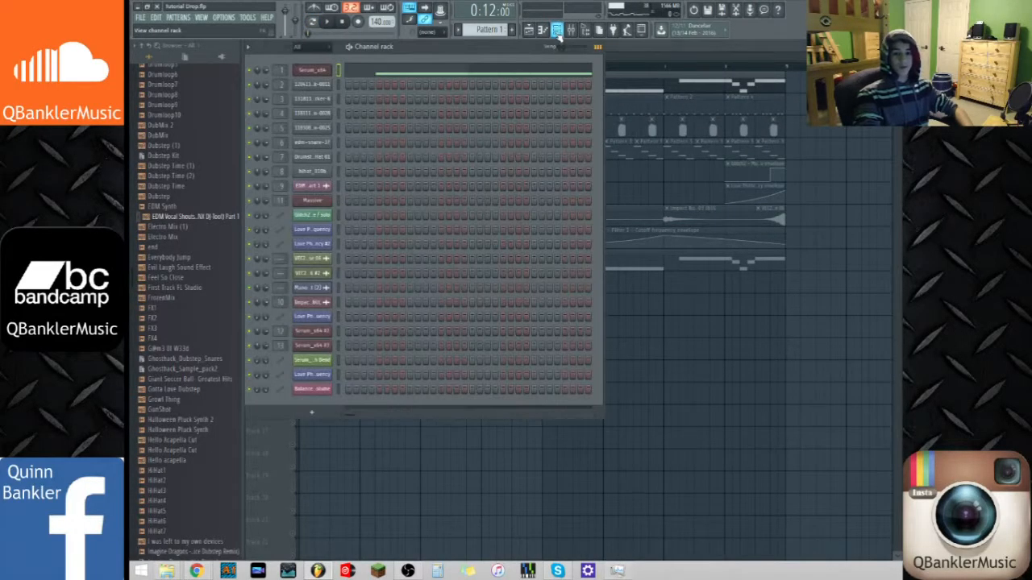
pyautogui.click(316, 71)
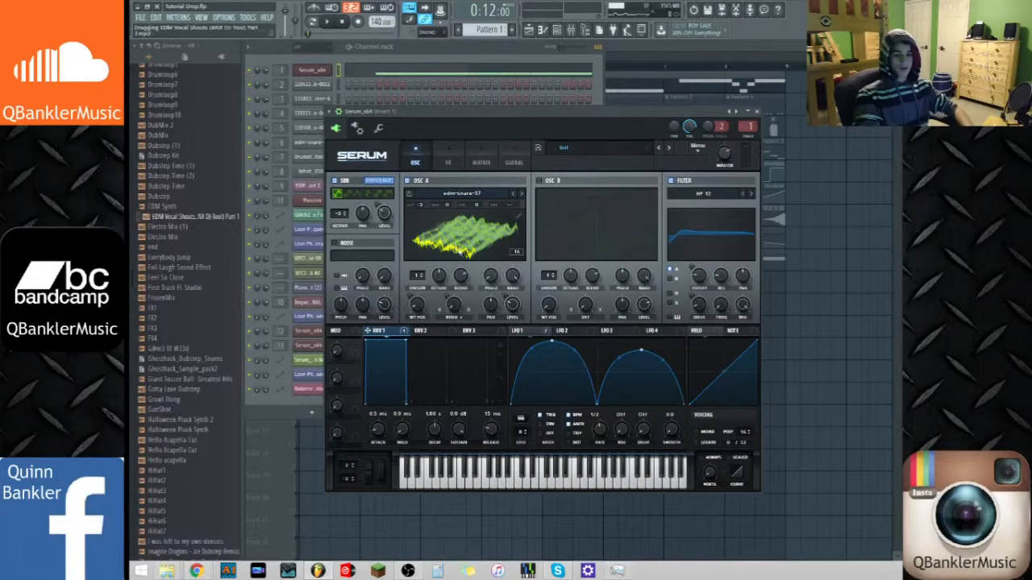
# Reposition the Serum window and open the wavetable editor for oscillator A
pyautogui.moveTo(170, 216)
pyautogui.mouseDown()
pyautogui.moveTo(181, 228)
pyautogui.moveTo(467, 220)
pyautogui.moveTo(475, 231)
pyautogui.moveTo(455, 242)
pyautogui.moveTo(459, 262)
pyautogui.moveTo(172, 233)
pyautogui.mouseUp()
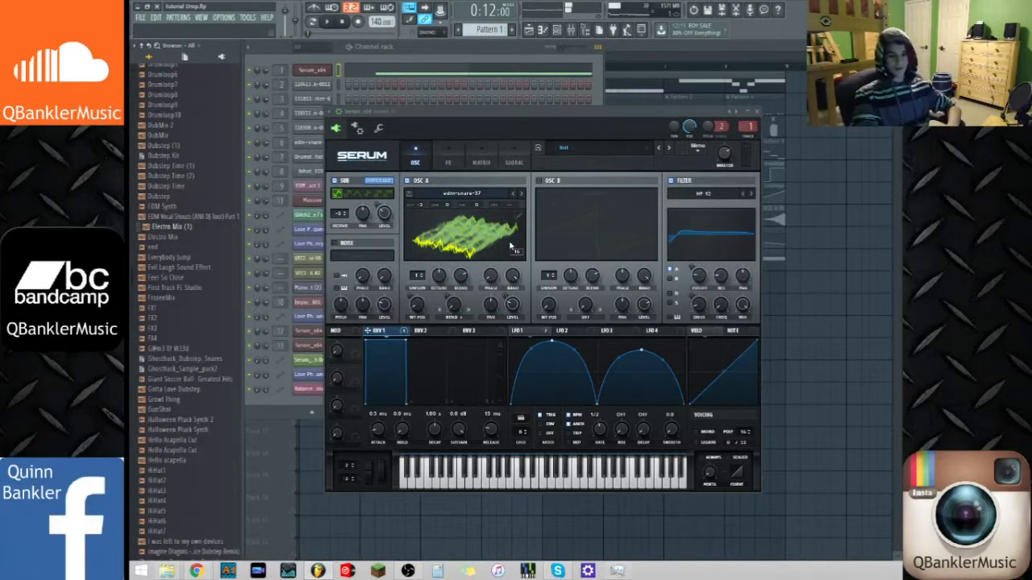
pyautogui.moveTo(550, 113); pyautogui.dragTo(514, 93)
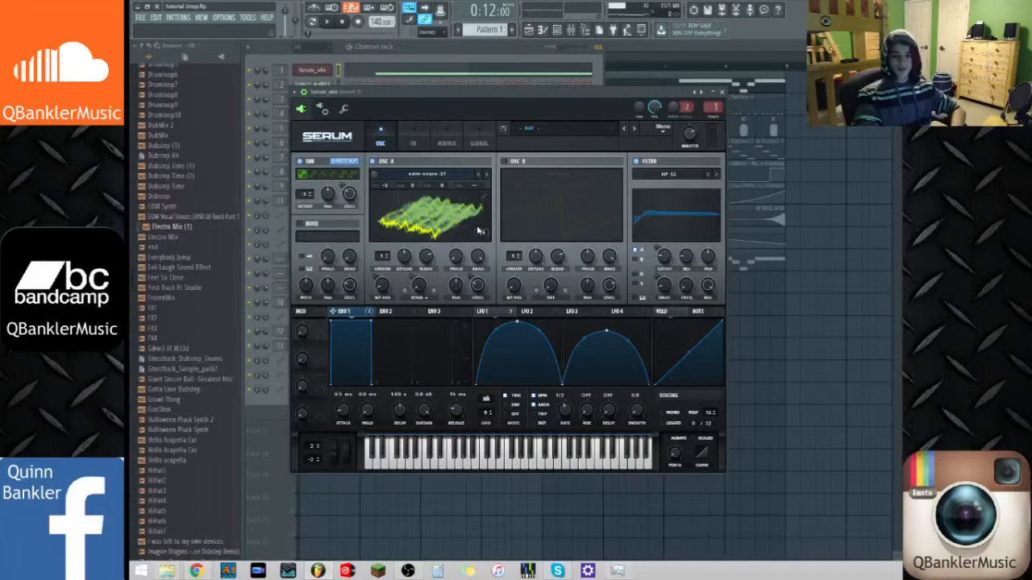
pyautogui.click(486, 199)
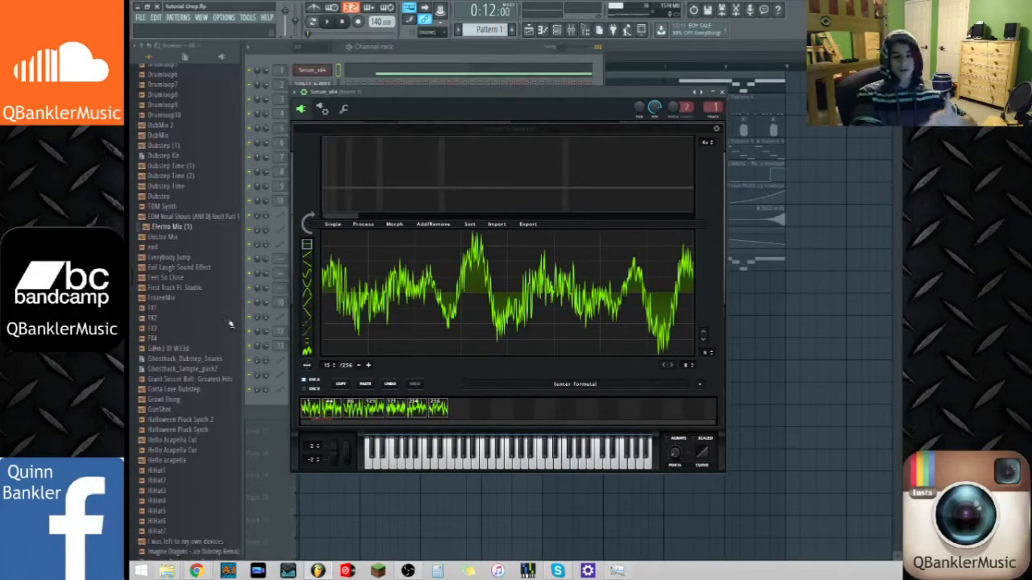
# Expand the Mighty Snares folder inside the browser's Music folder and go through its samples
pyautogui.scroll(15, 193, 337)
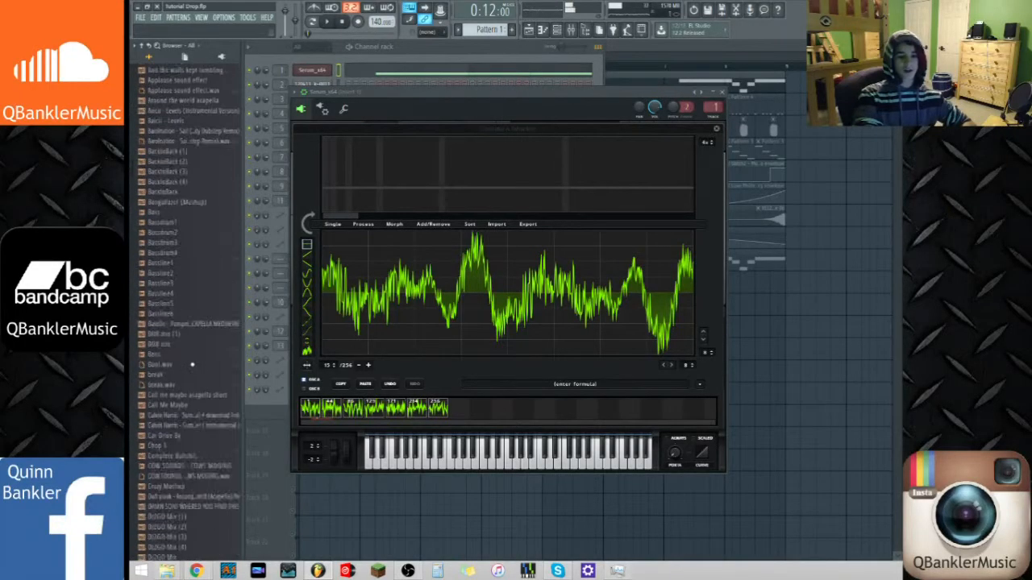
pyautogui.scroll(10, 198, 299)
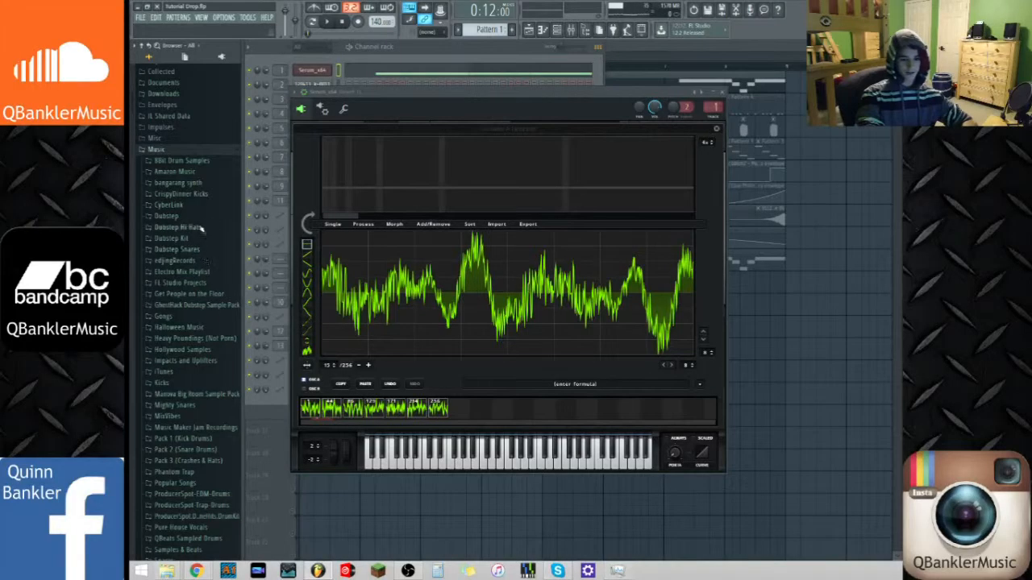
pyautogui.click(207, 405)
pyautogui.scroll(-4, 207, 417)
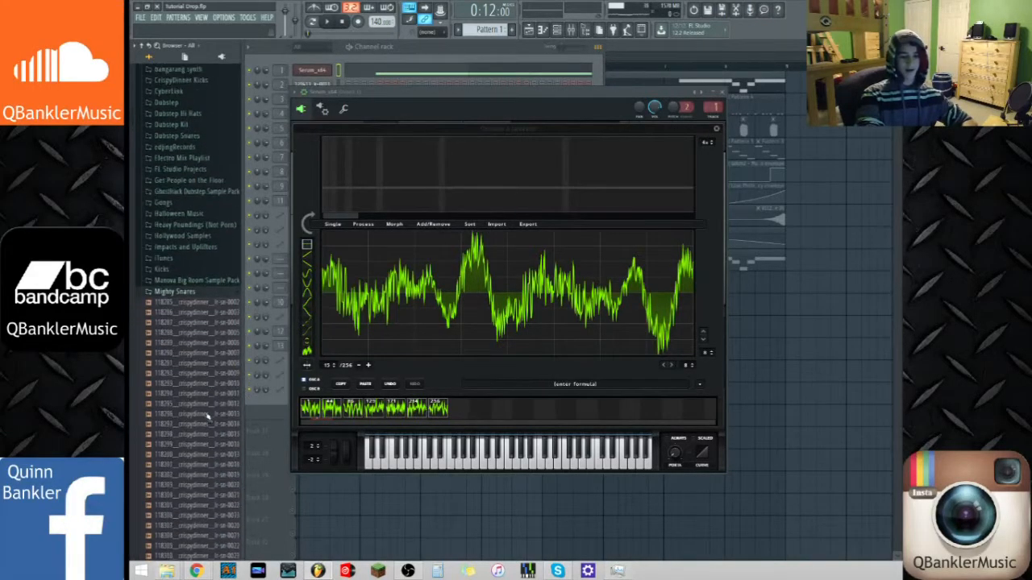
pyautogui.scroll(-9, 208, 414)
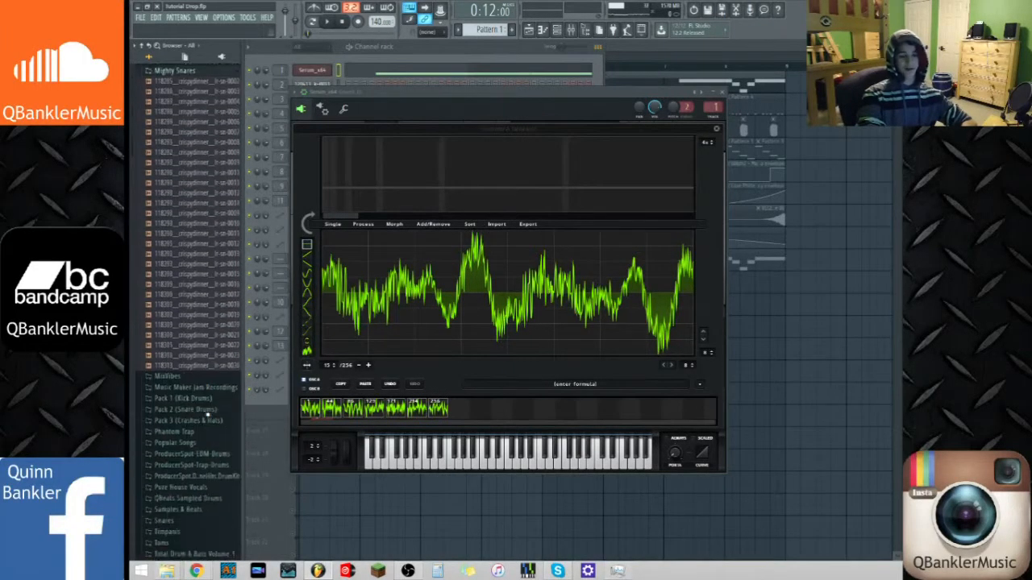
# Preview several snare samples in the Mighty Snares folder and collapse the folder
pyautogui.click(208, 222)
pyautogui.click(217, 295)
pyautogui.click(220, 225)
pyautogui.scroll(1, 178, 305)
pyautogui.scroll(8, 178, 306)
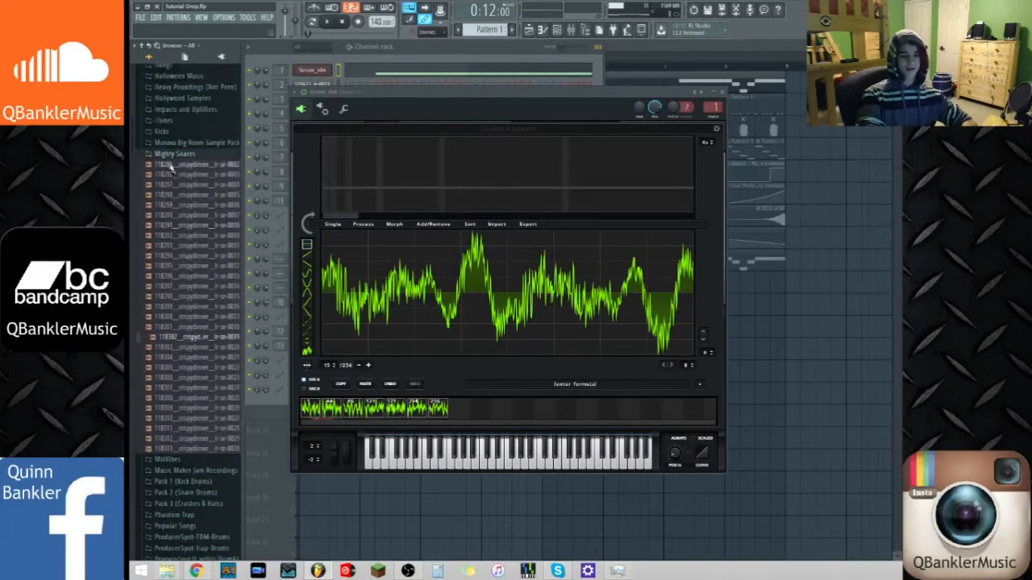
pyautogui.click(188, 162)
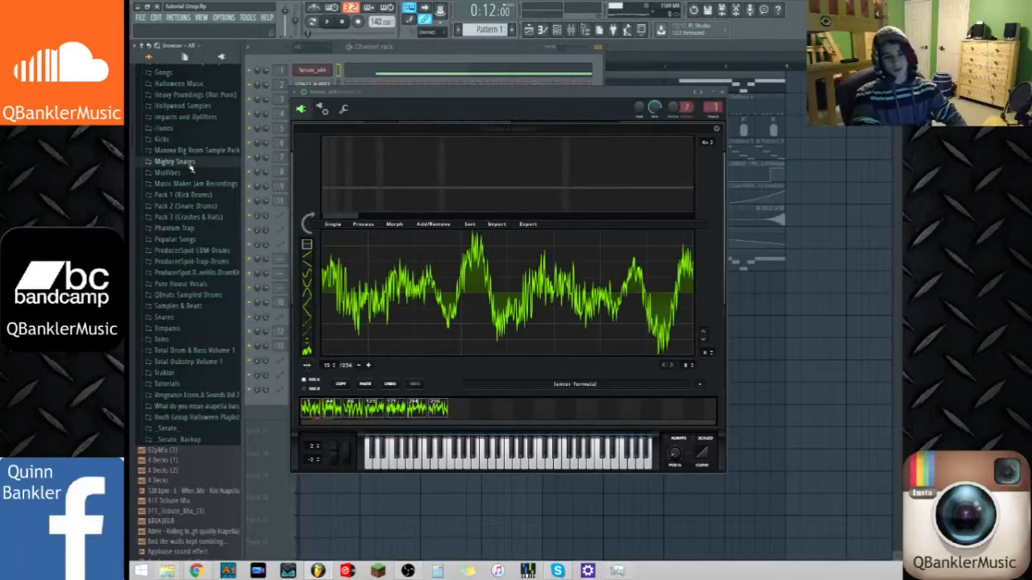
# Look through the wavetable editor's Process, formula Multis and Morph options, and return to Serum's main oscillator view
pyautogui.click(362, 225)
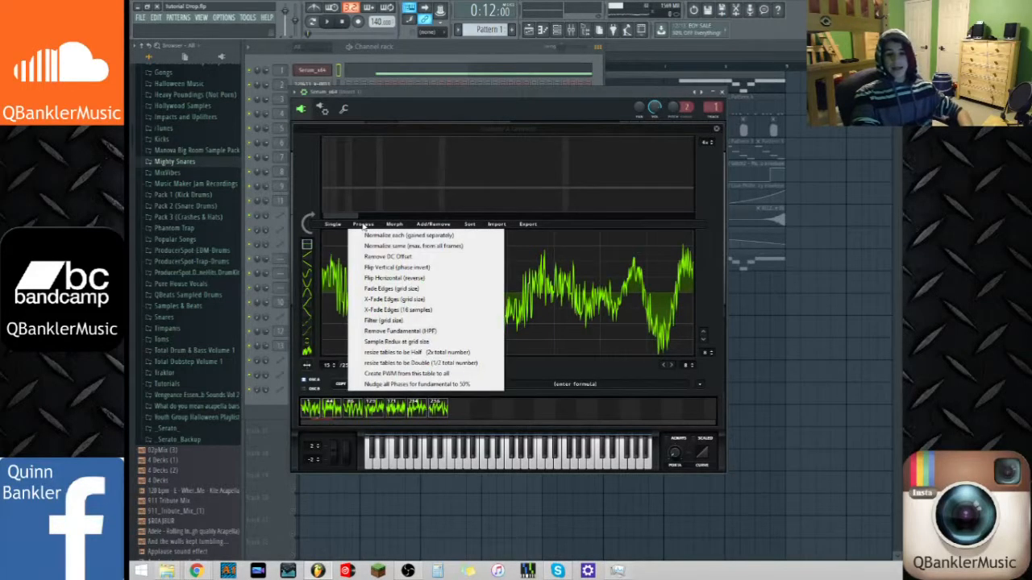
pyautogui.click(466, 92)
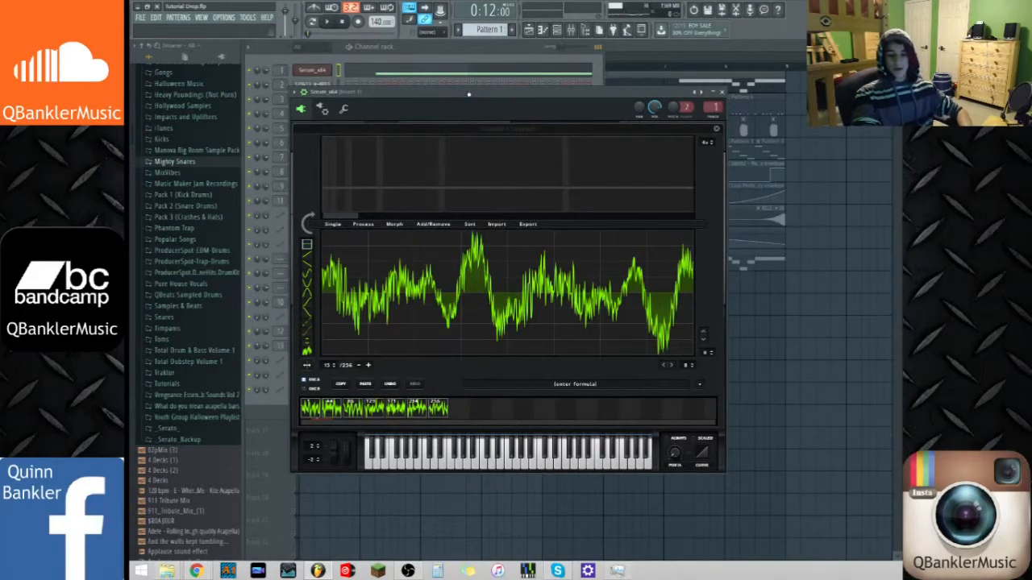
pyautogui.click(701, 386)
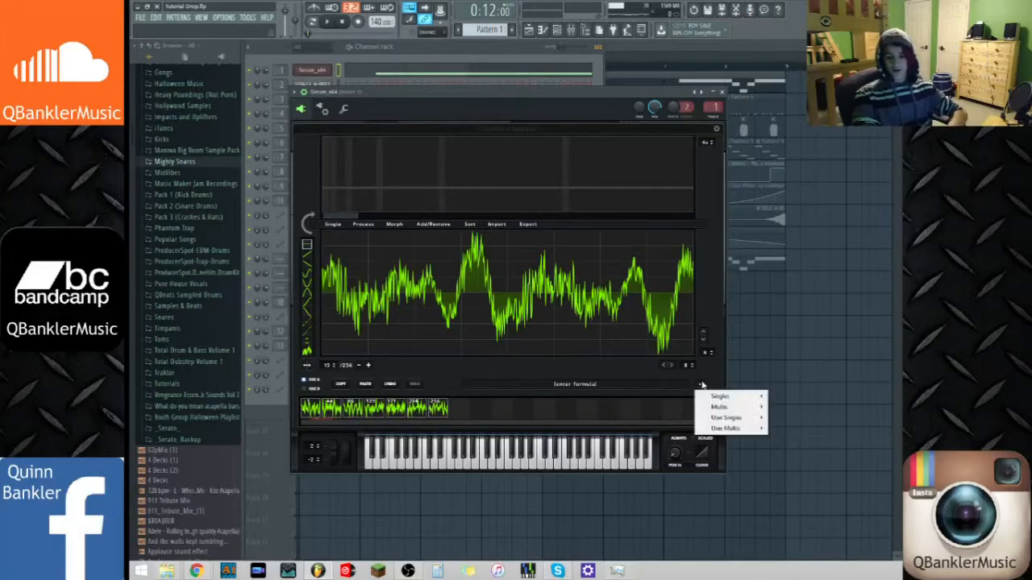
pyautogui.moveTo(716, 411)
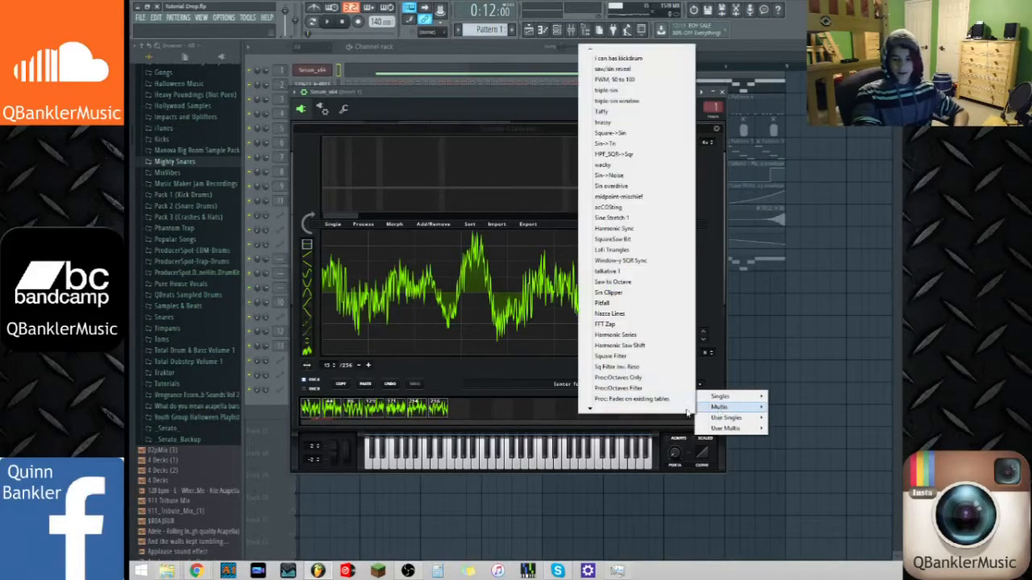
pyautogui.click(517, 367)
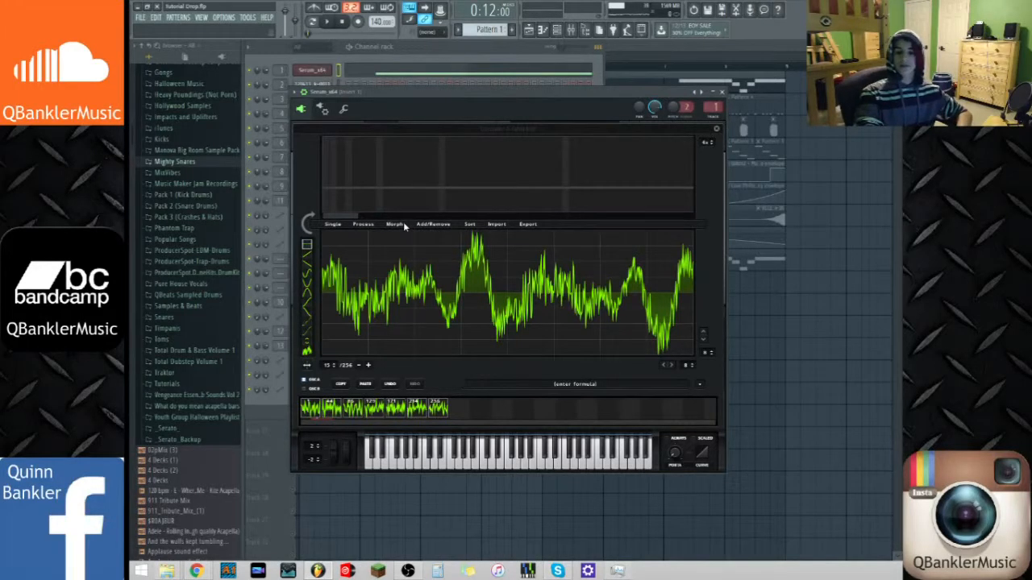
pyautogui.click(405, 227)
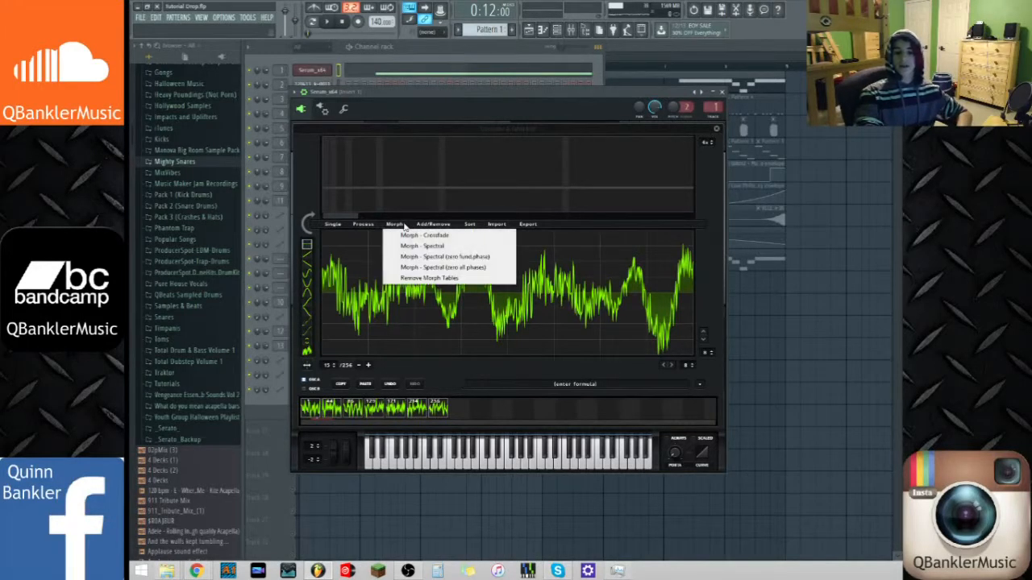
pyautogui.click(466, 99)
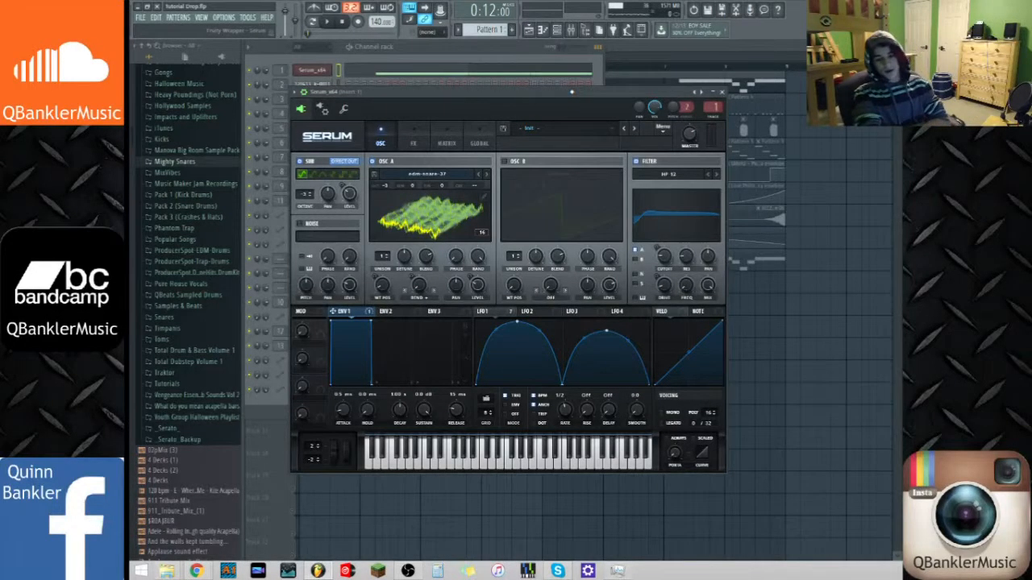
# Inspect the modulator assigned to oscillator A's level and adjust the LFO 1 modulation amount on it
pyautogui.click(494, 312)
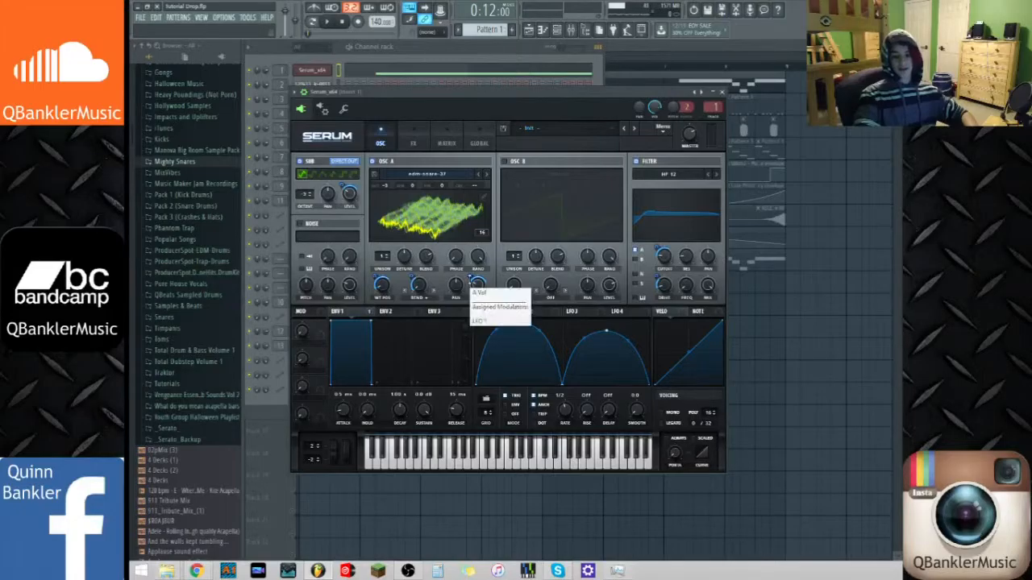
pyautogui.moveTo(477, 294)
pyautogui.moveTo(477, 285)
pyautogui.mouseDown()
pyautogui.moveTo(487, 258)
pyautogui.moveTo(476, 300)
pyautogui.mouseUp()
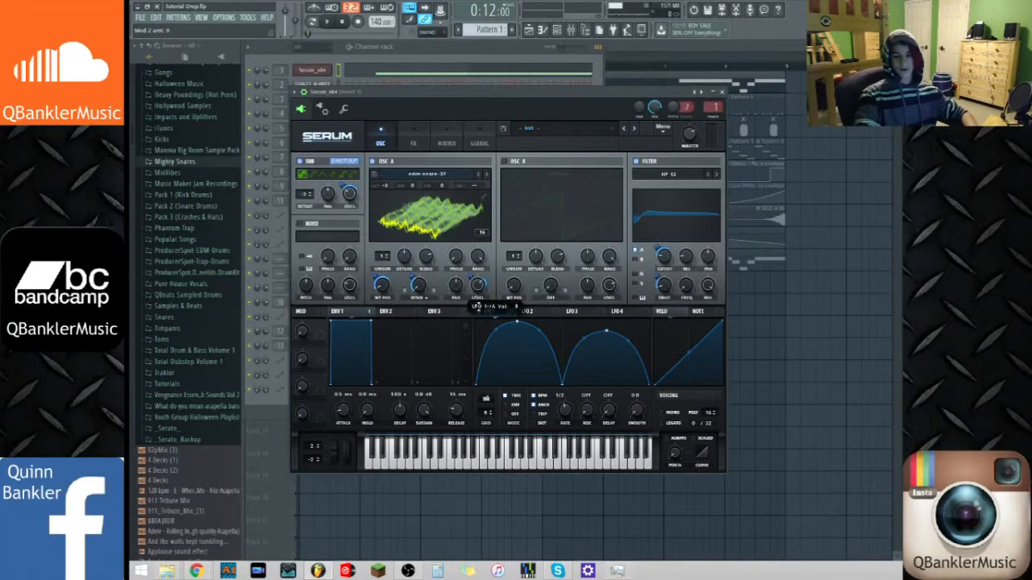
# Return to the playlist, enable track 6 with its automation clips alongside the bass track, and play them
pyautogui.click(616, 70)
pyautogui.press('space')
pyautogui.click(557, 31)
pyautogui.press('space')
pyautogui.click(558, 31)
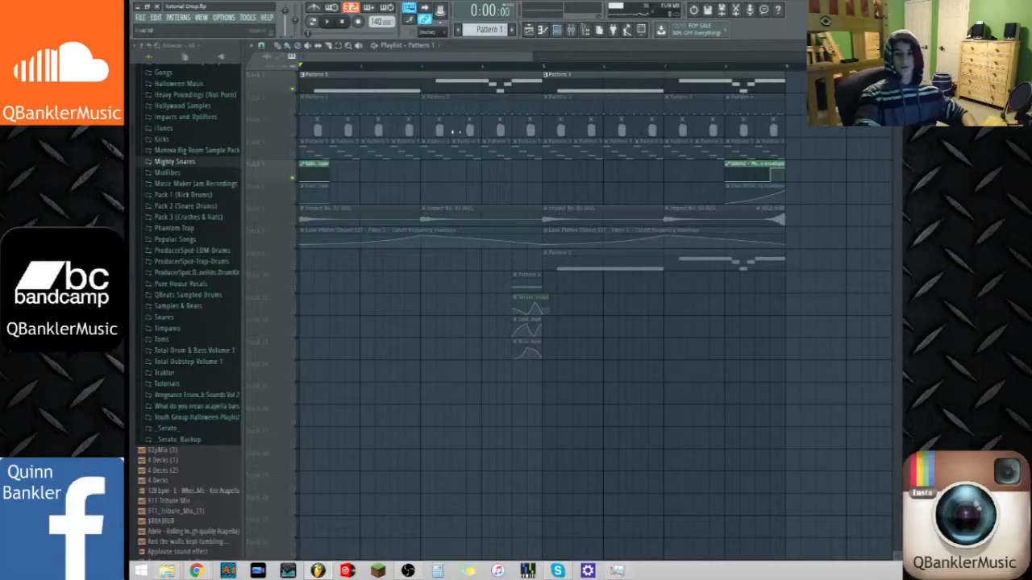
pyautogui.click(292, 200)
pyautogui.press('space')
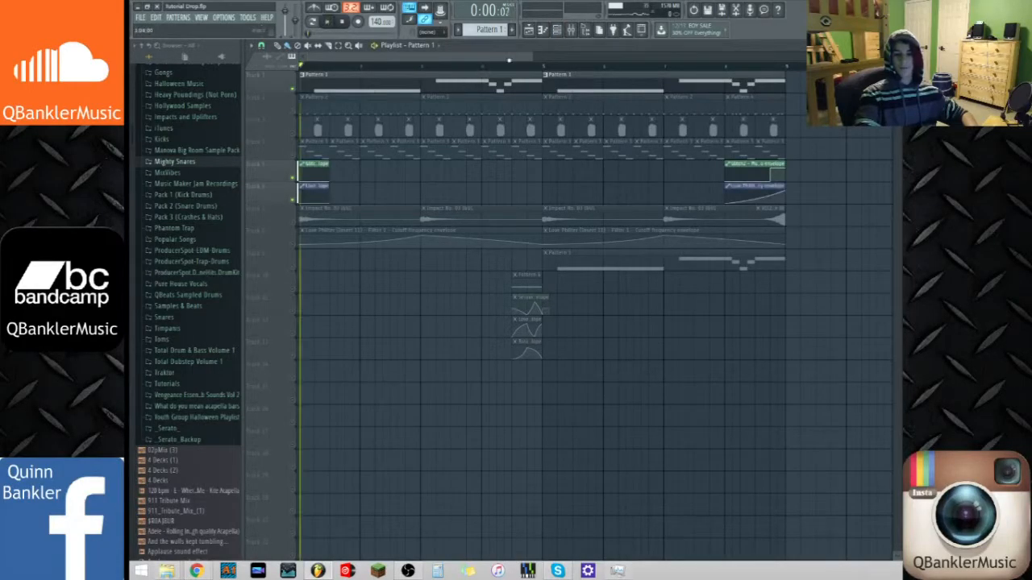
# Reopen the Serum_x64 channel, adjust oscillator A's level and audition the bass
pyautogui.click(557, 31)
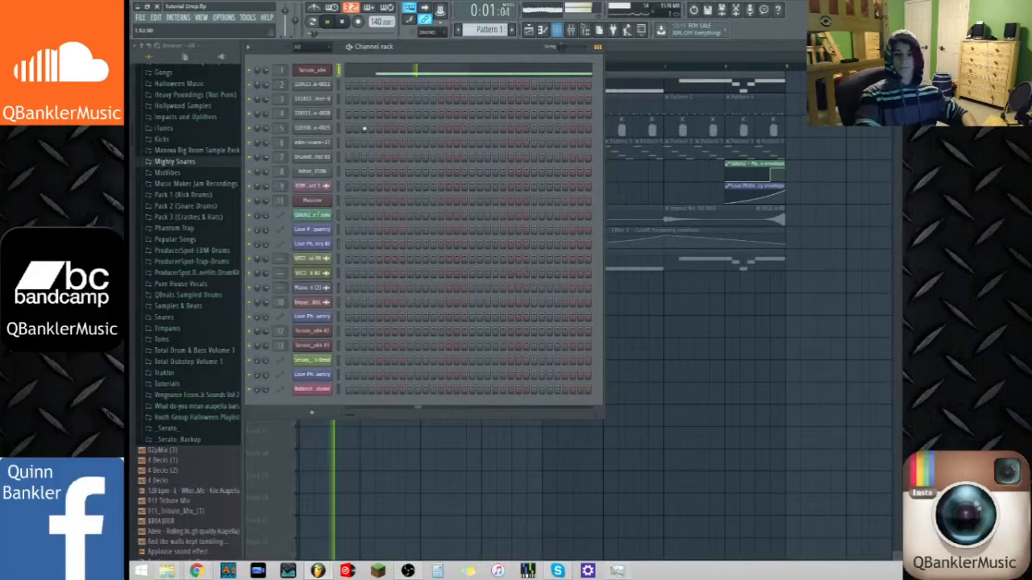
pyautogui.click(325, 75)
pyautogui.press('space')
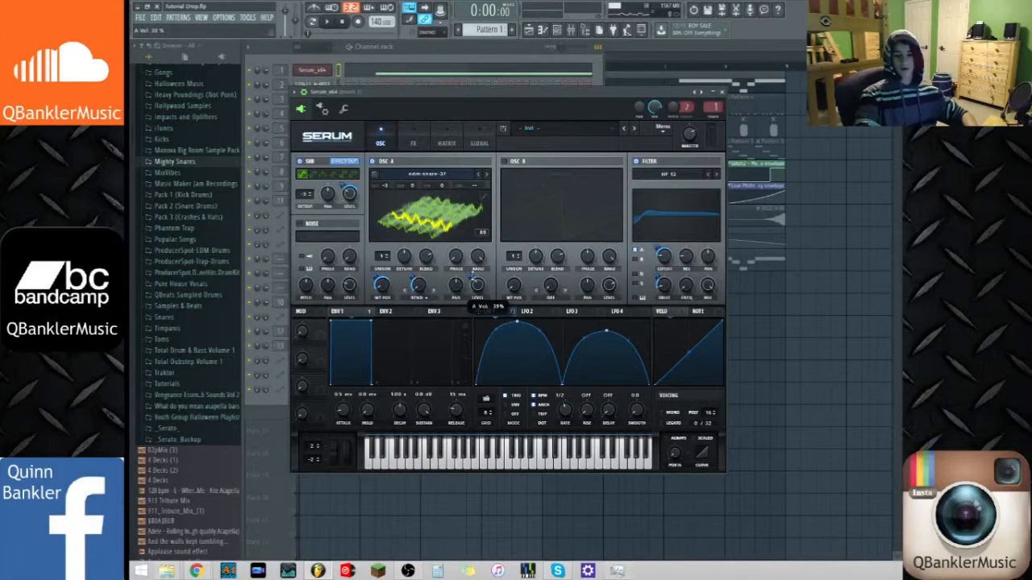
pyautogui.moveTo(477, 291); pyautogui.dragTo(482, 298)
pyautogui.press('space')
pyautogui.press('space')
# Review Serum's effects page with Hyper/Dimension, Distortion and Reverb, check the LFO 1 destinations, and compare with the oscillator page
pyautogui.click(414, 143)
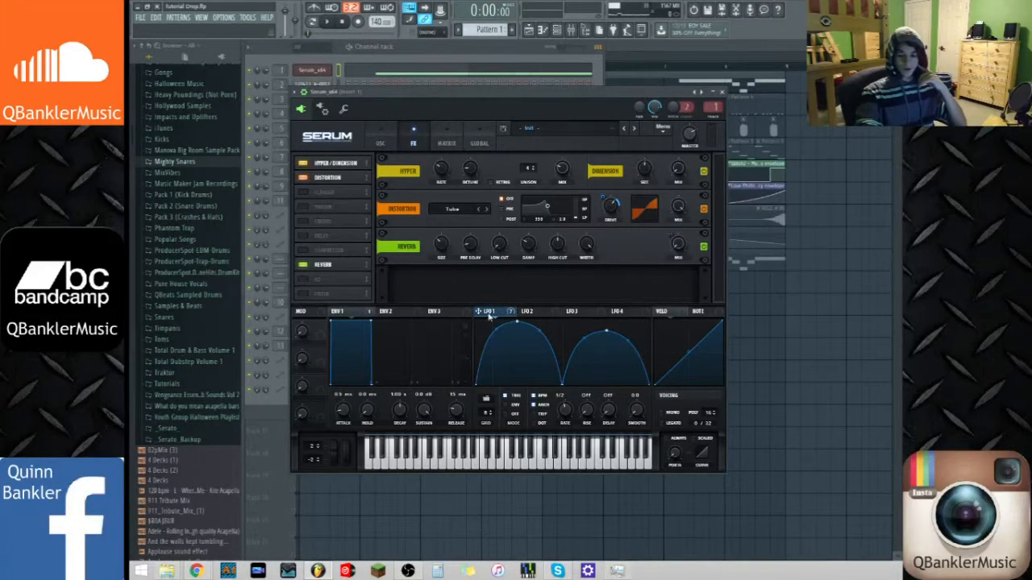
pyautogui.moveTo(494, 314)
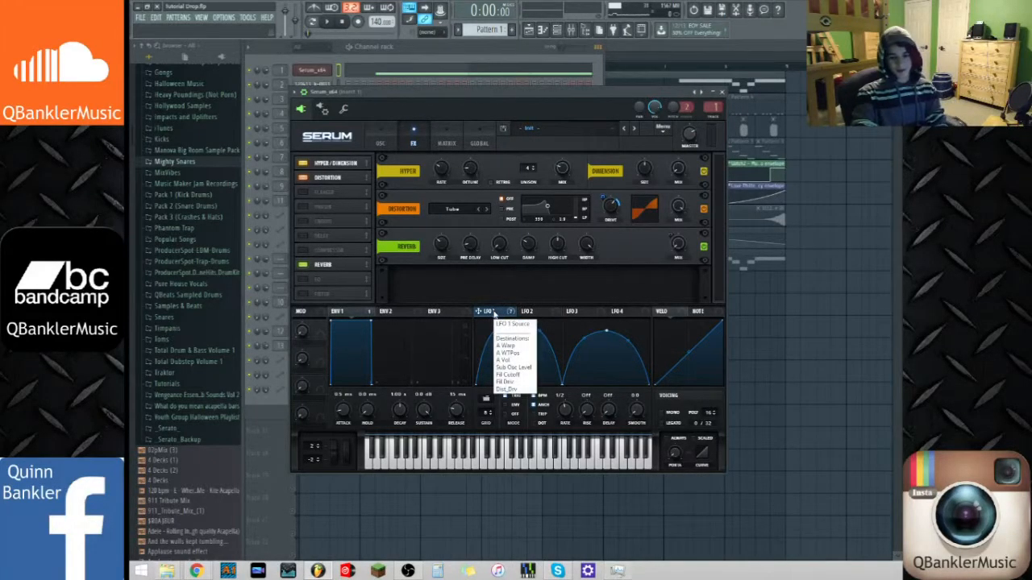
pyautogui.click(382, 144)
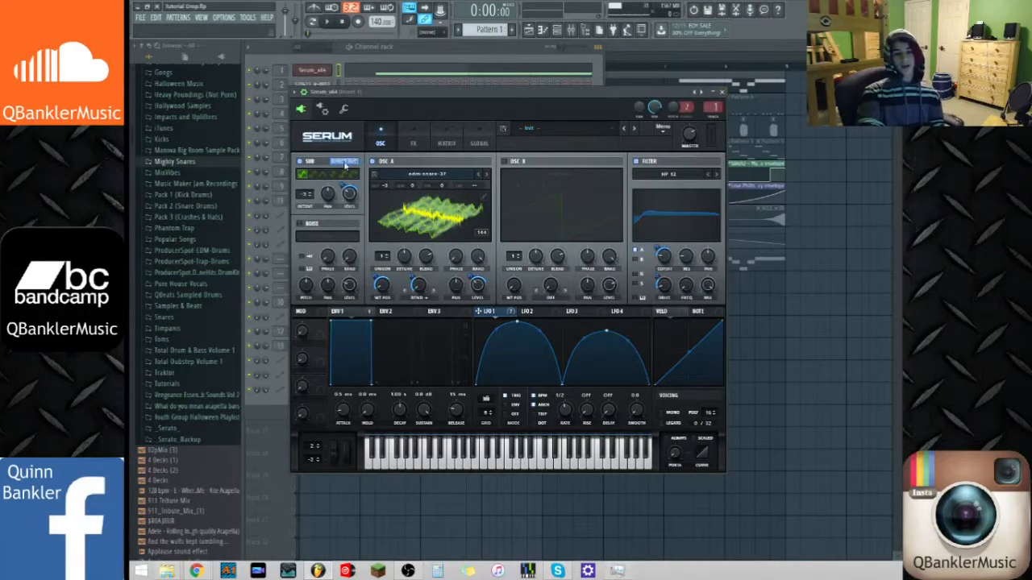
pyautogui.click(413, 143)
pyautogui.click(386, 145)
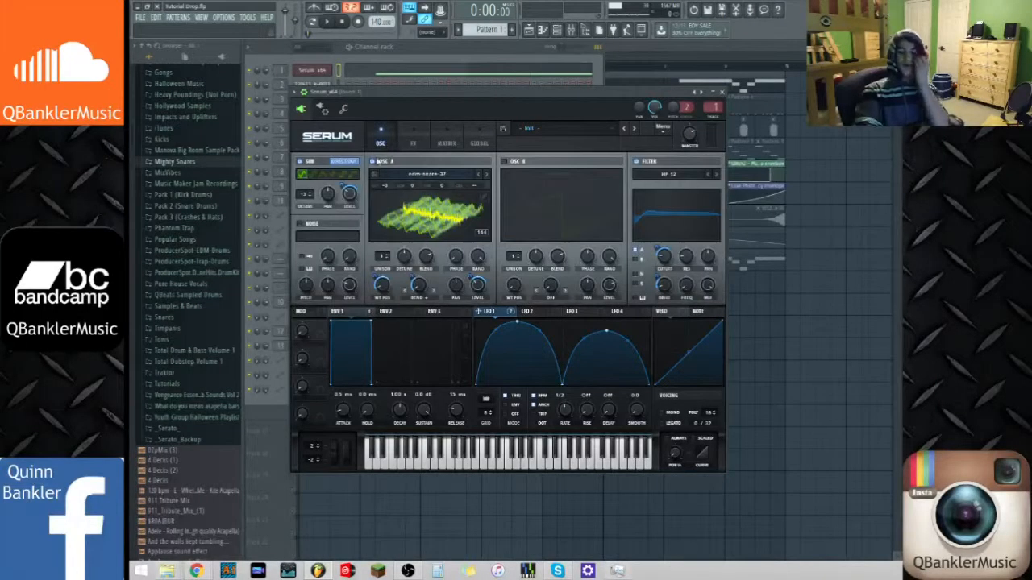
pyautogui.click(408, 144)
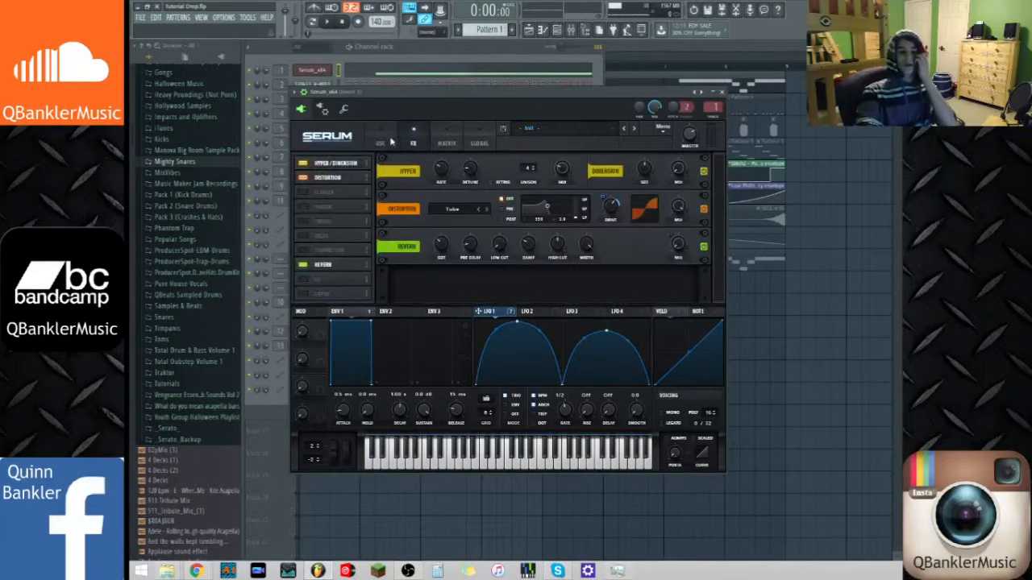
pyautogui.click(388, 146)
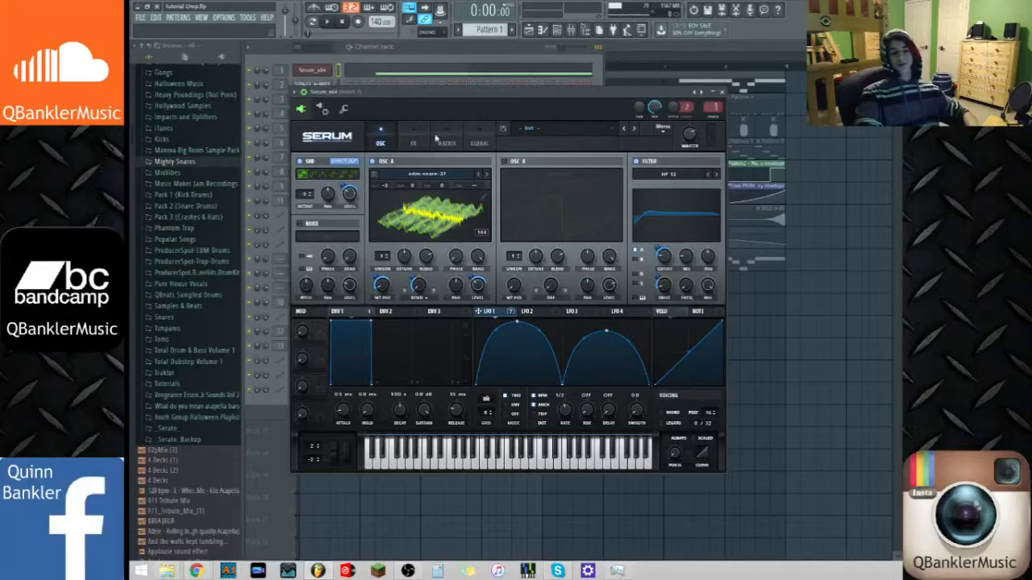
# Close Serum, set the playlist position to bar 5 and solo track 9 with the Pattern 5 clip for playback
pyautogui.click(723, 94)
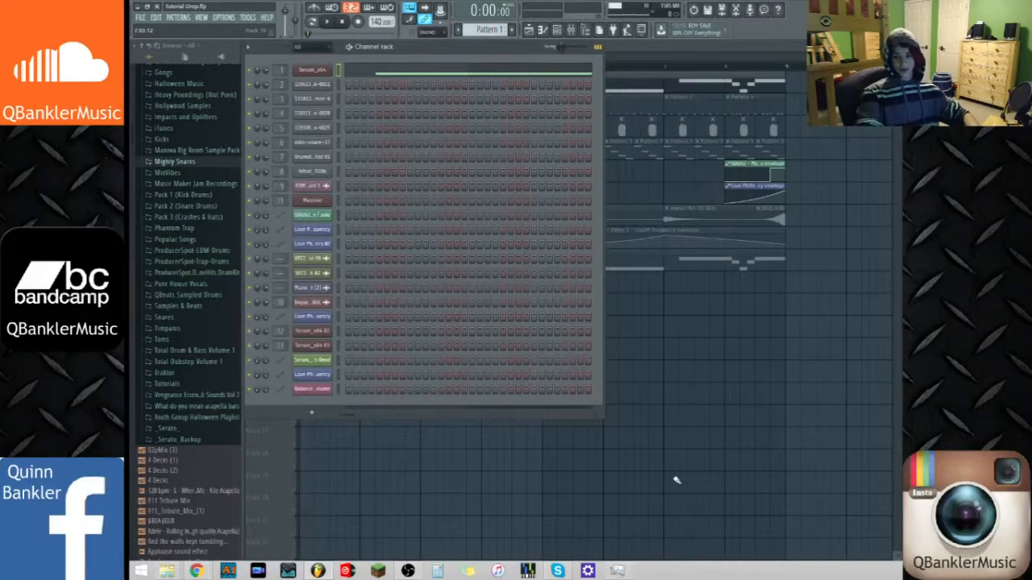
pyautogui.press('F6')
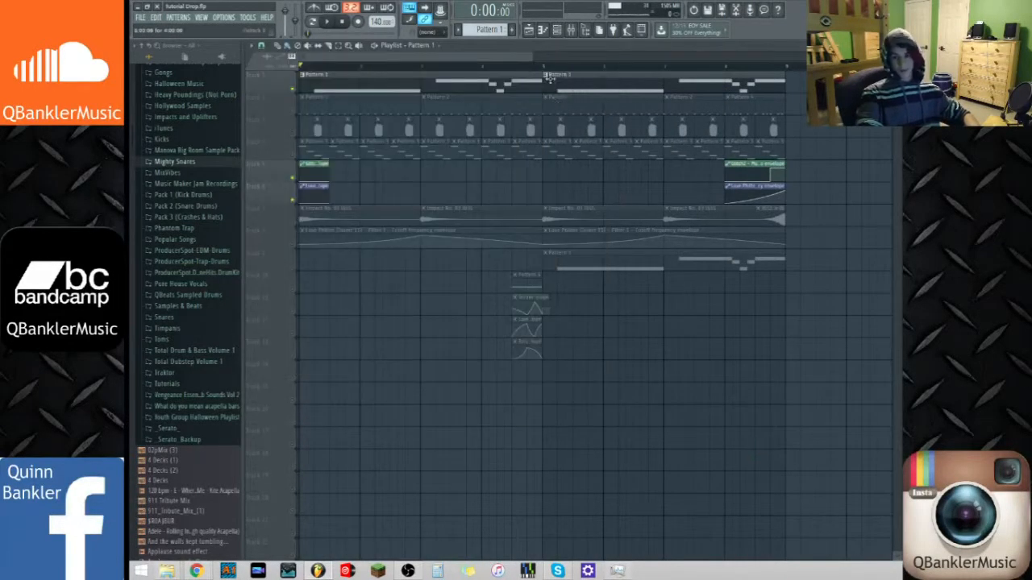
pyautogui.click(542, 65)
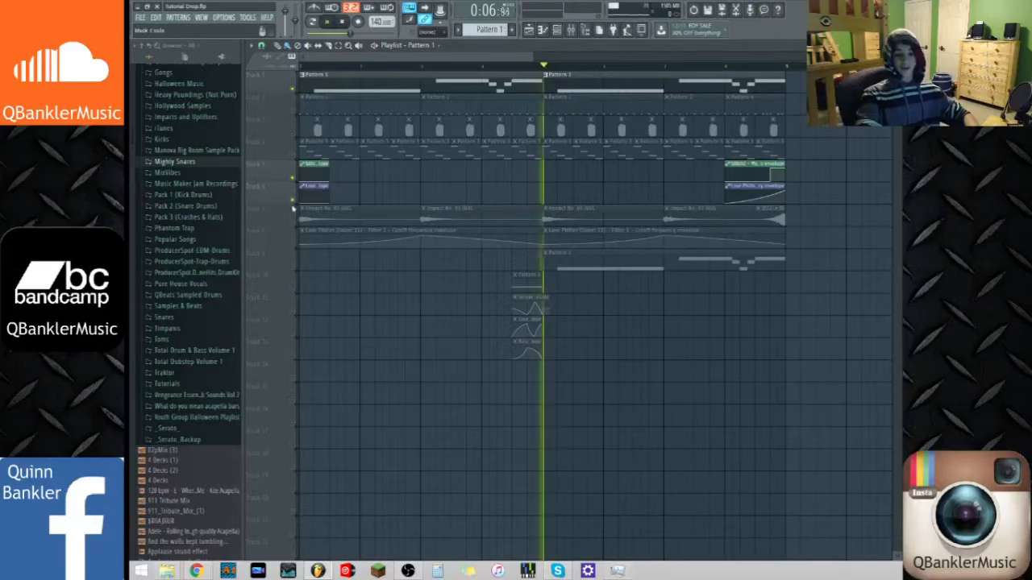
pyautogui.rightClick(294, 178)
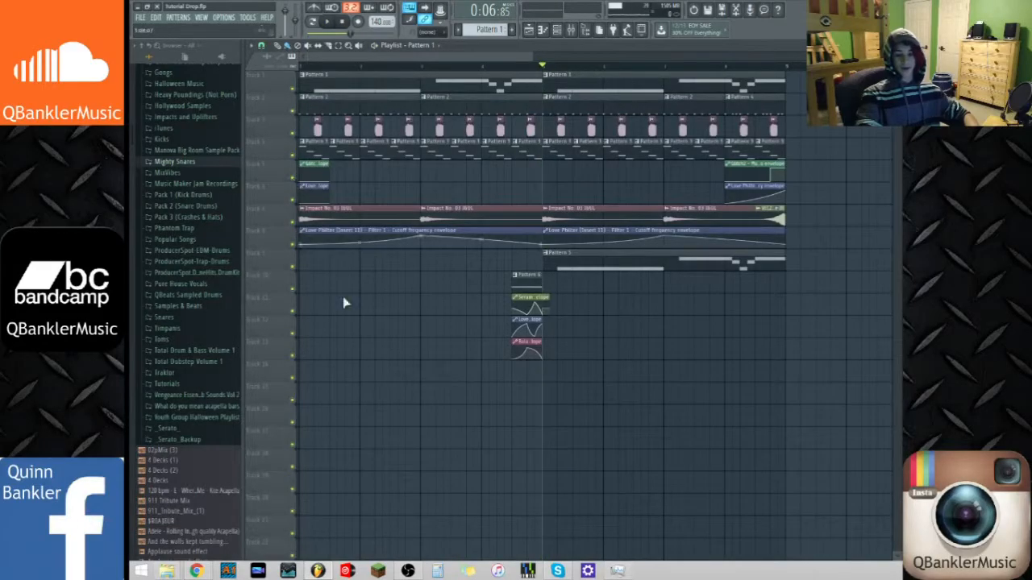
pyautogui.rightClick(292, 268)
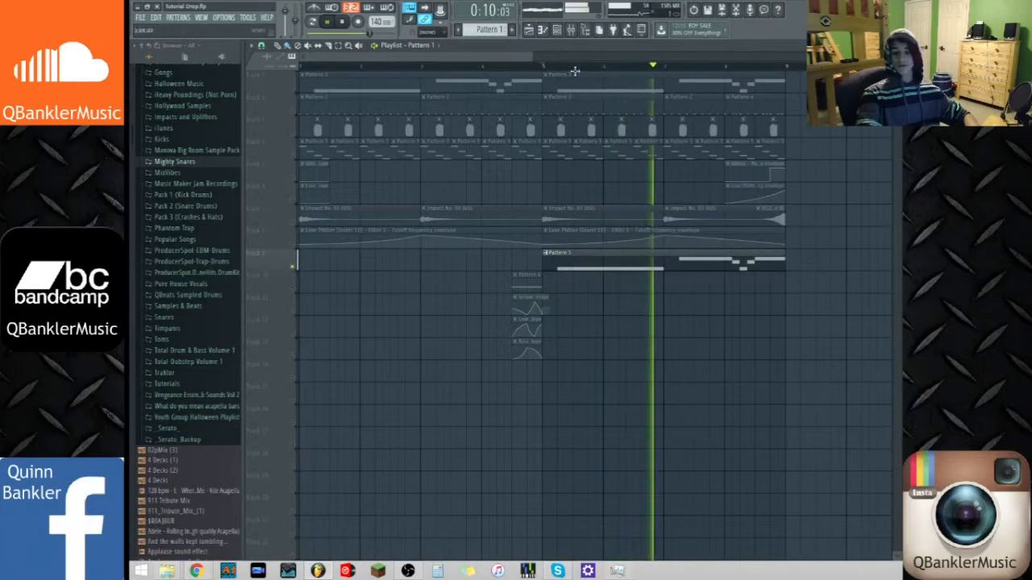
# Switch the channel rack to Pattern 5 and open its Serum_x64 #2 channel
pyautogui.click(568, 32)
pyautogui.moveTo(488, 30); pyautogui.dragTo(488, 11)
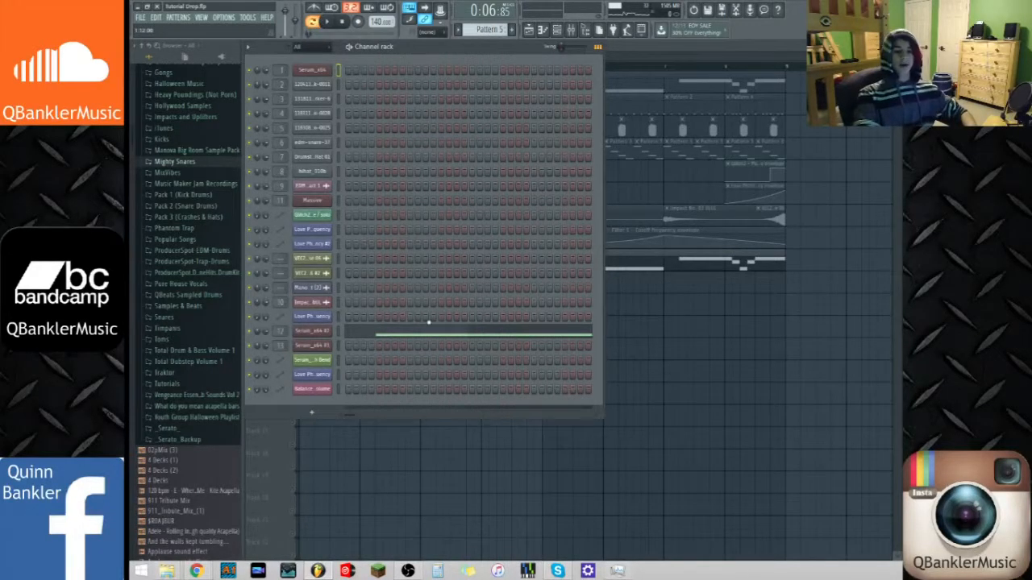
pyautogui.click(709, 413)
pyautogui.click(560, 31)
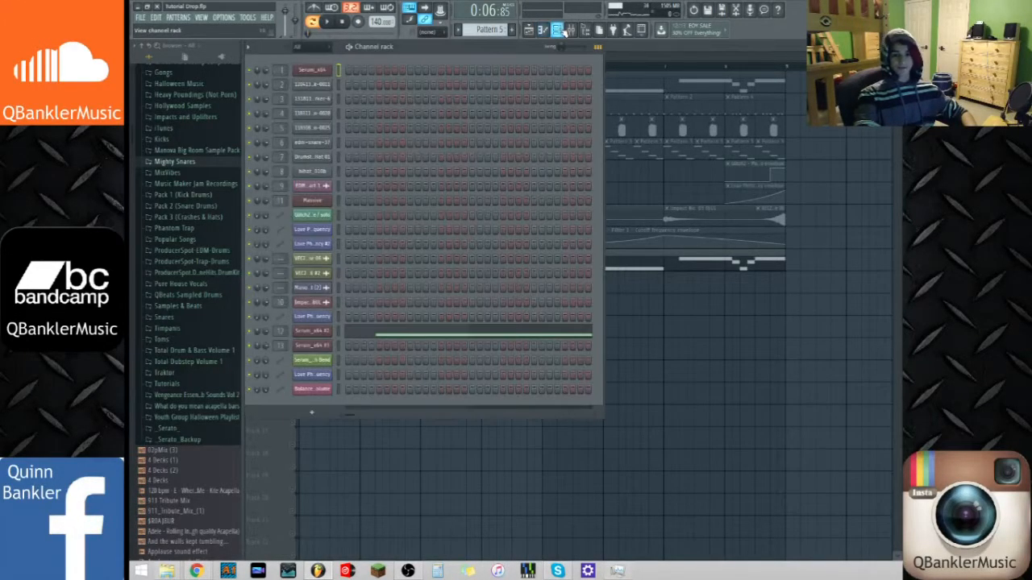
pyautogui.click(564, 30)
pyautogui.click(568, 30)
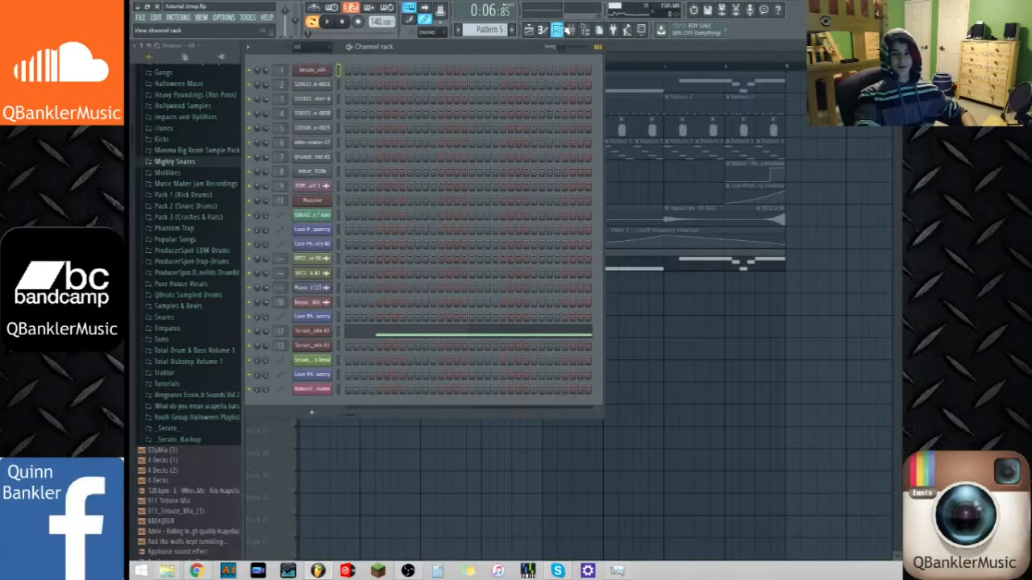
pyautogui.click(339, 332)
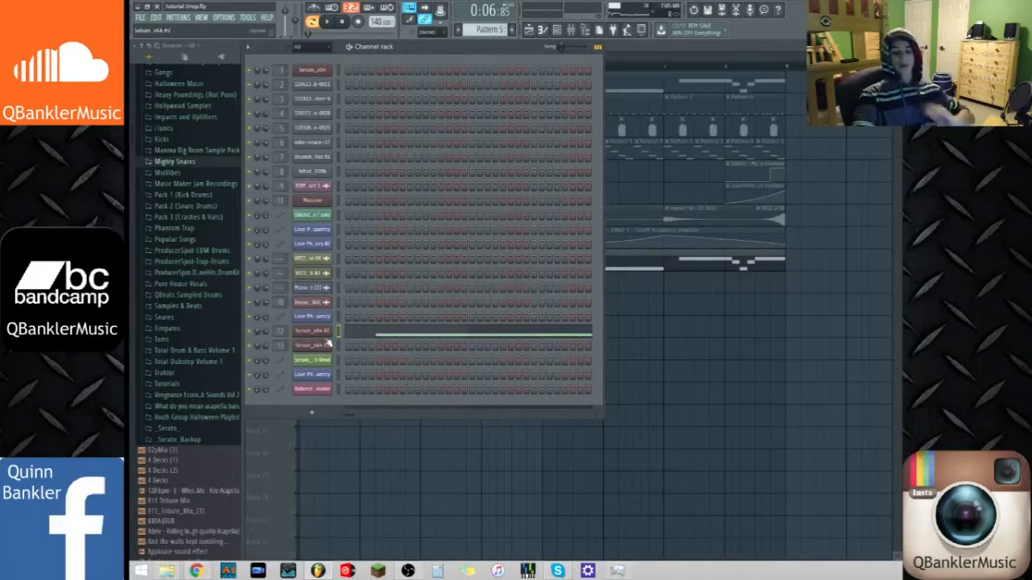
pyautogui.click(326, 339)
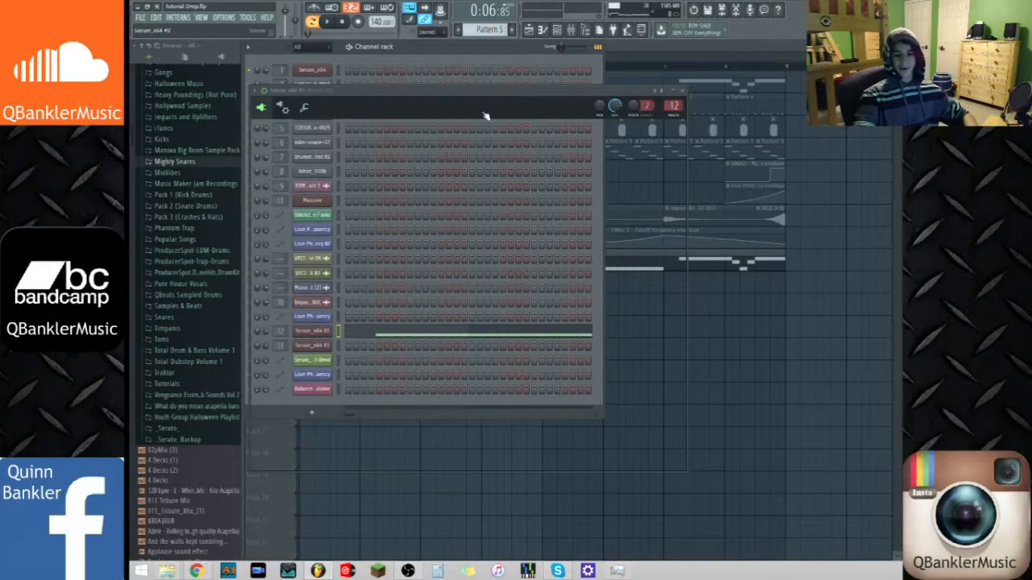
# Examine oscillator A's Dubstep Wavetables list with BassTables 04, and review the second Serum's Hyper/Dimension and Distortion effects
pyautogui.click(439, 173)
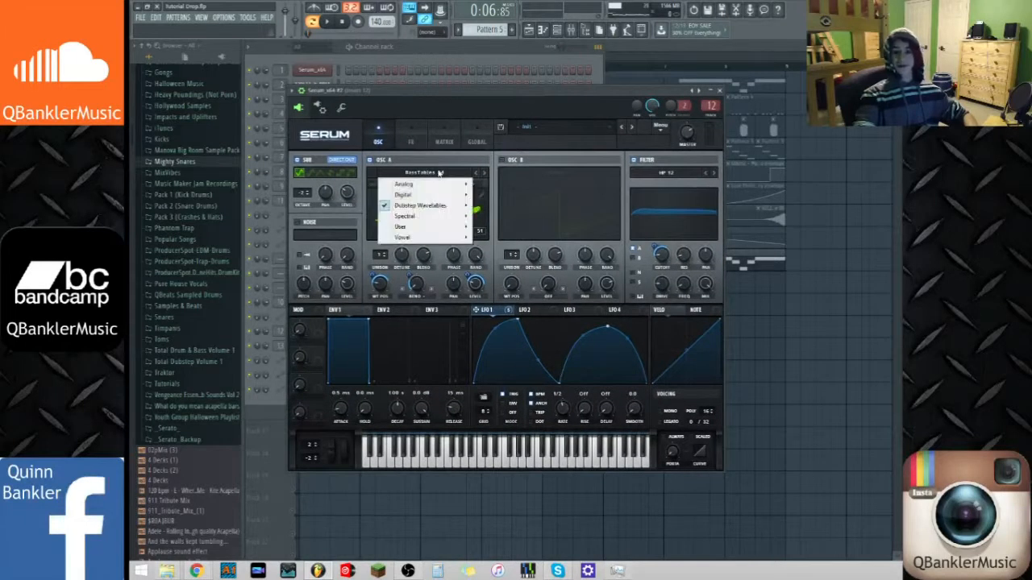
pyautogui.moveTo(442, 209)
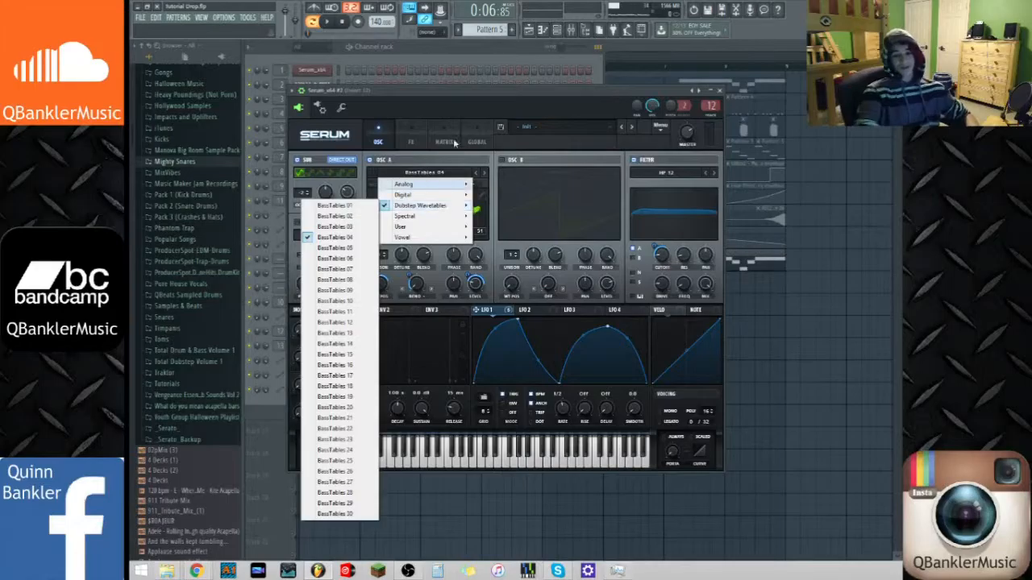
pyautogui.click(463, 97)
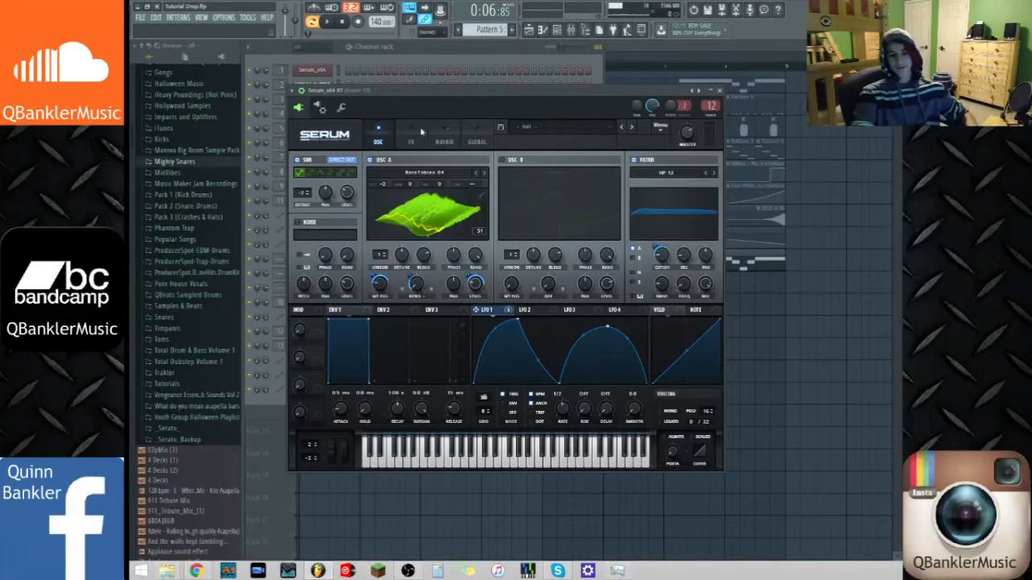
pyautogui.click(418, 173)
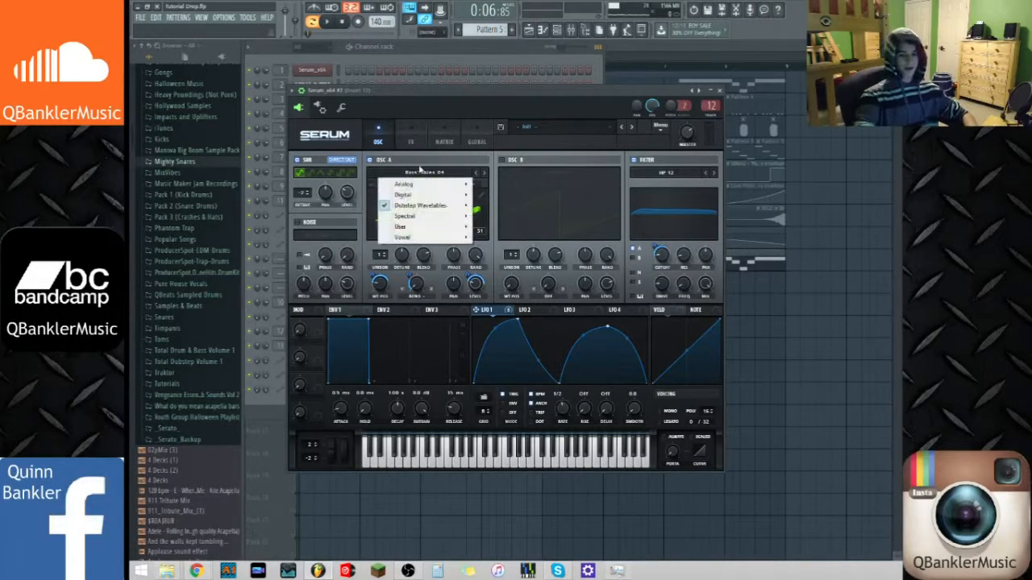
pyautogui.click(438, 107)
pyautogui.click(415, 140)
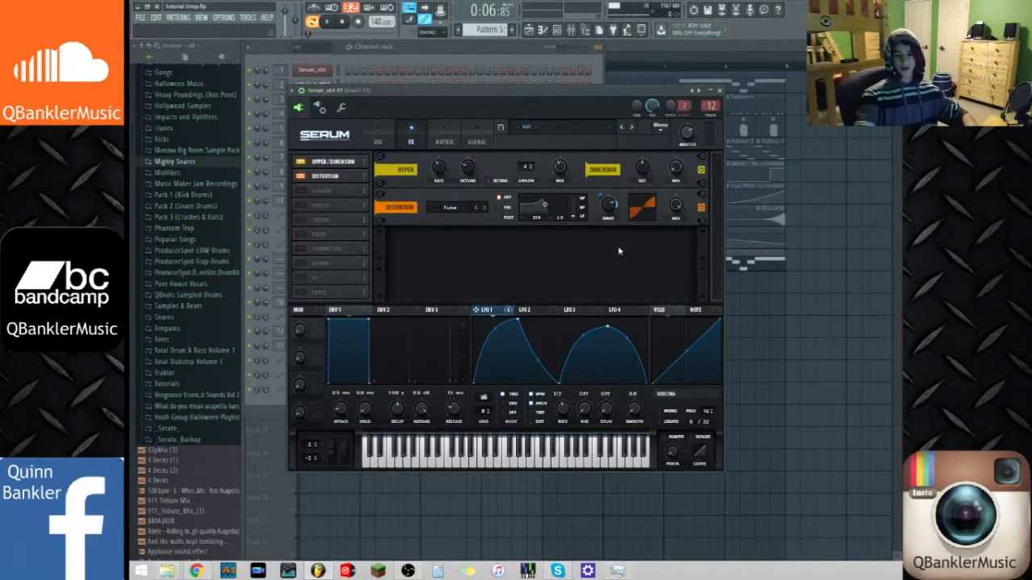
pyautogui.click(378, 137)
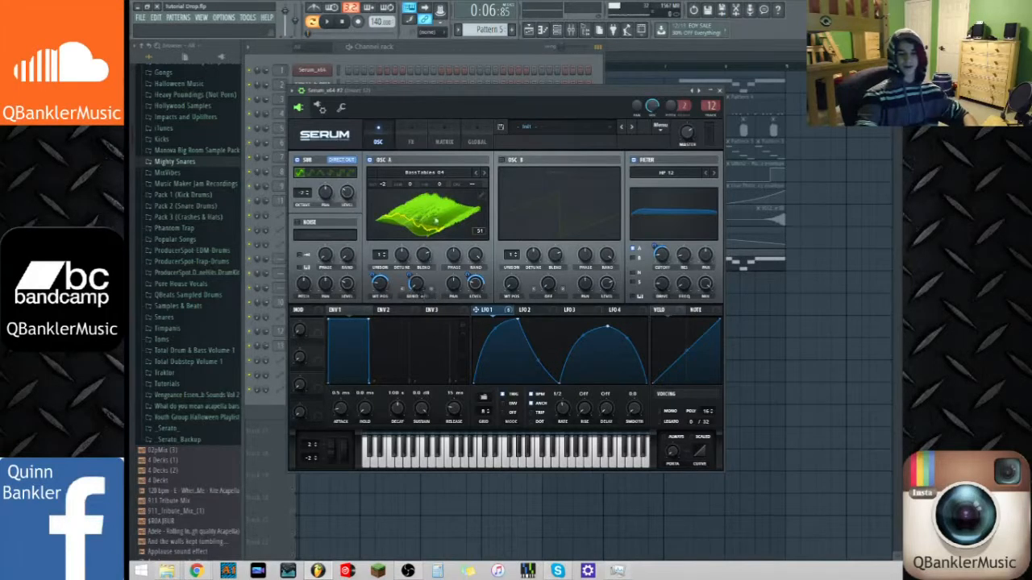
# Stop playback and compare the second Serum's effects page with its oscillator page
pyautogui.press('space')
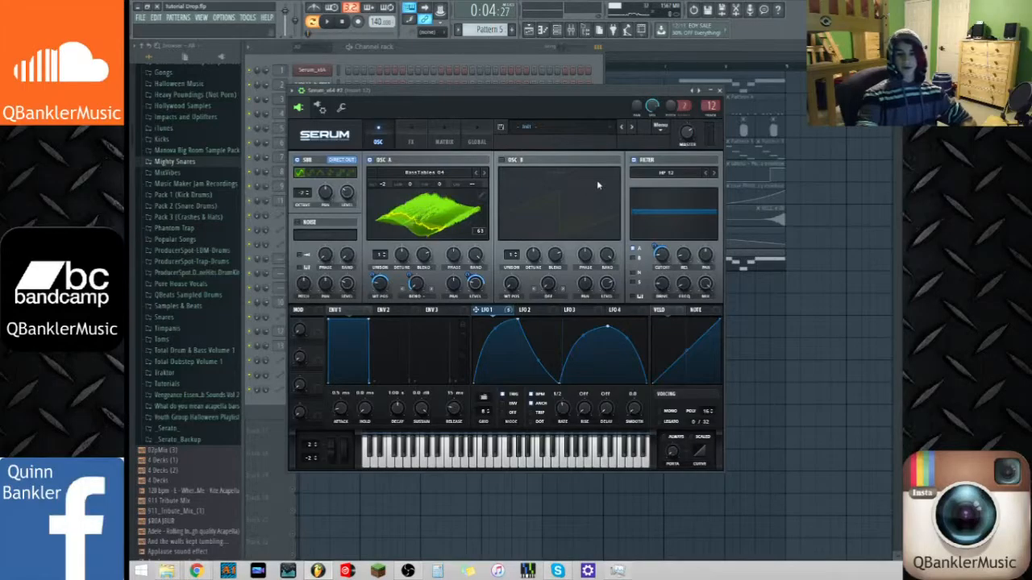
pyautogui.click(412, 137)
pyautogui.click(378, 138)
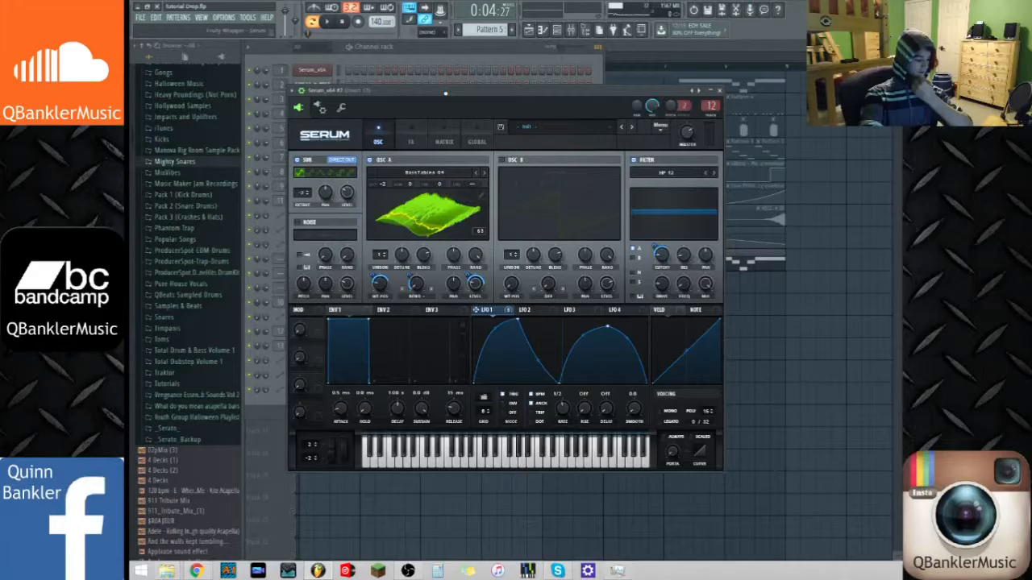
pyautogui.click(418, 142)
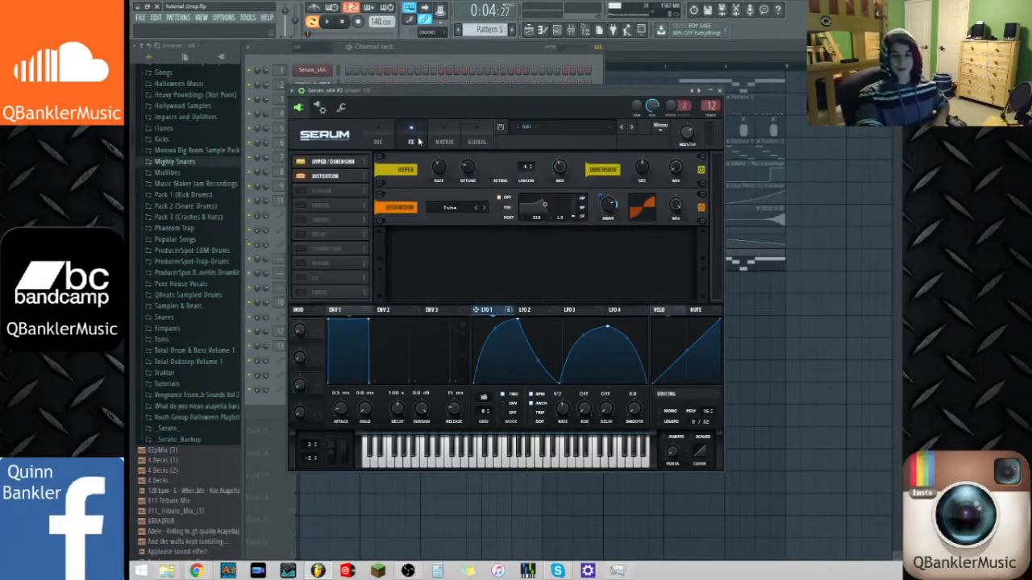
pyautogui.click(379, 142)
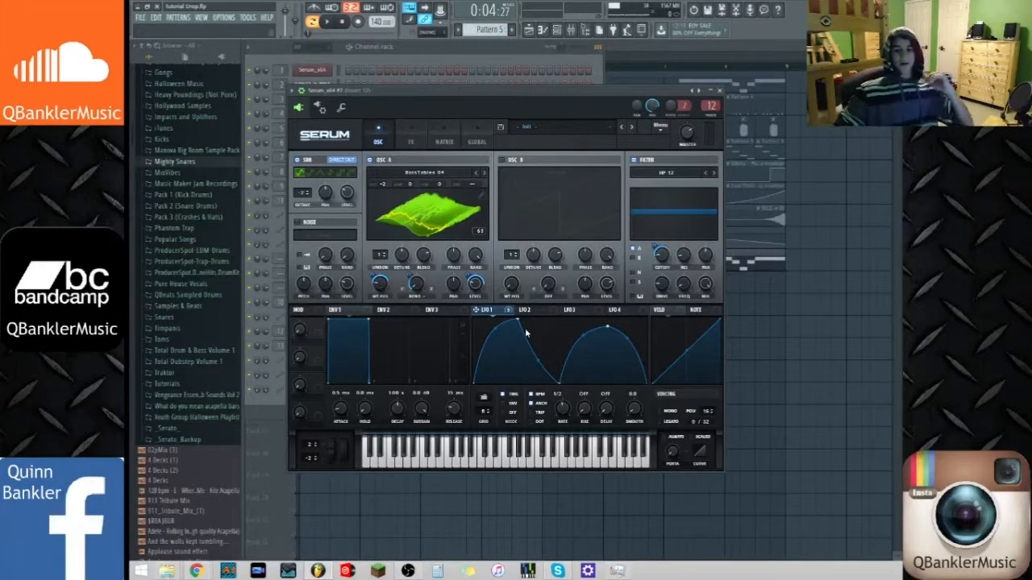
# Close the Serum window and open the Serum_x64 #2 notes of Pattern 5 in the piano roll
pyautogui.press('F6')
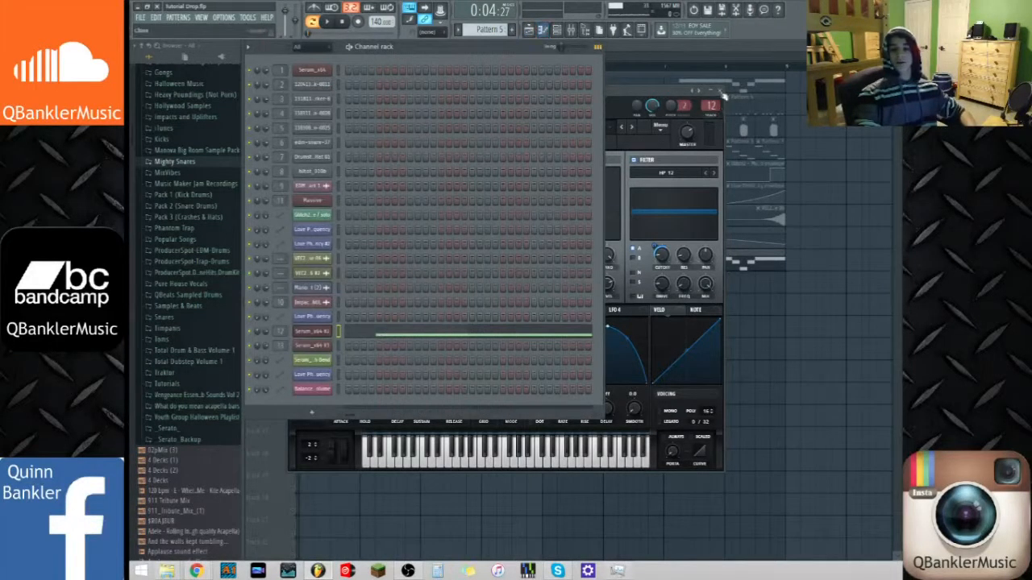
pyautogui.click(722, 93)
pyautogui.click(422, 335)
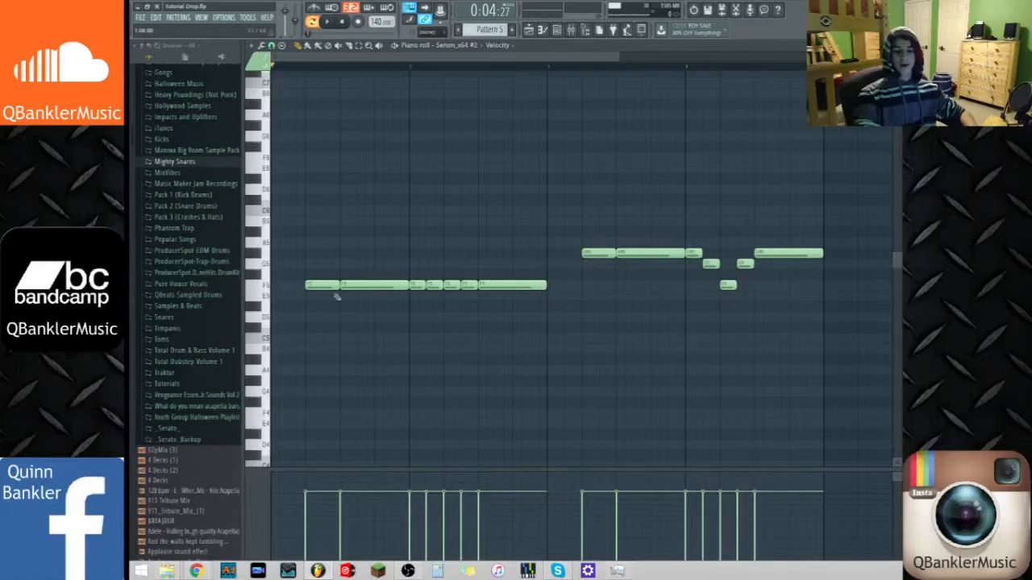
# Play the opening notes of Pattern 5 in the piano roll from its start
pyautogui.click(305, 66)
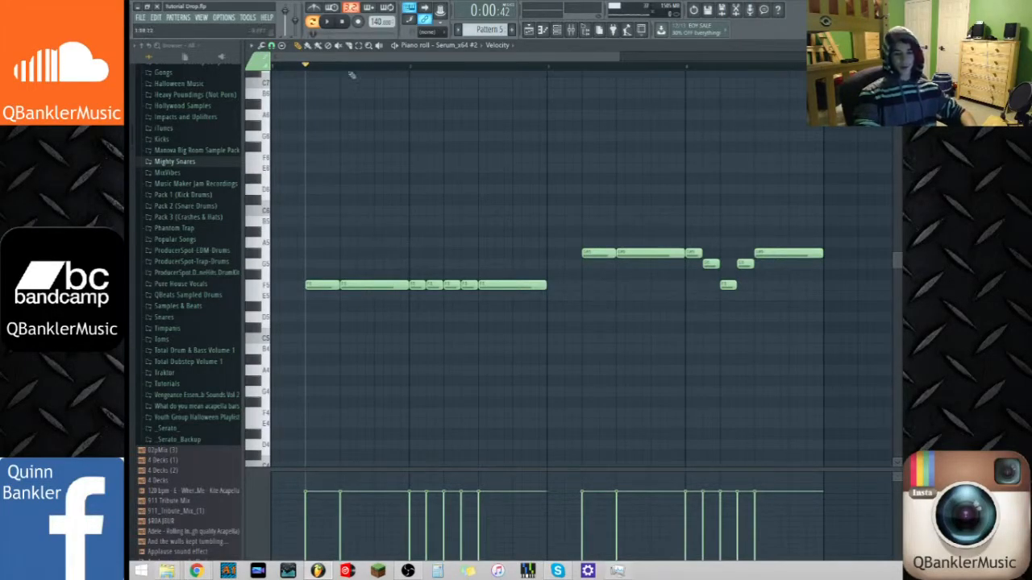
pyautogui.moveTo(375, 68)
pyautogui.mouseDown()
pyautogui.moveTo(409, 68)
pyautogui.moveTo(258, 79)
pyautogui.mouseUp()
pyautogui.press('space')
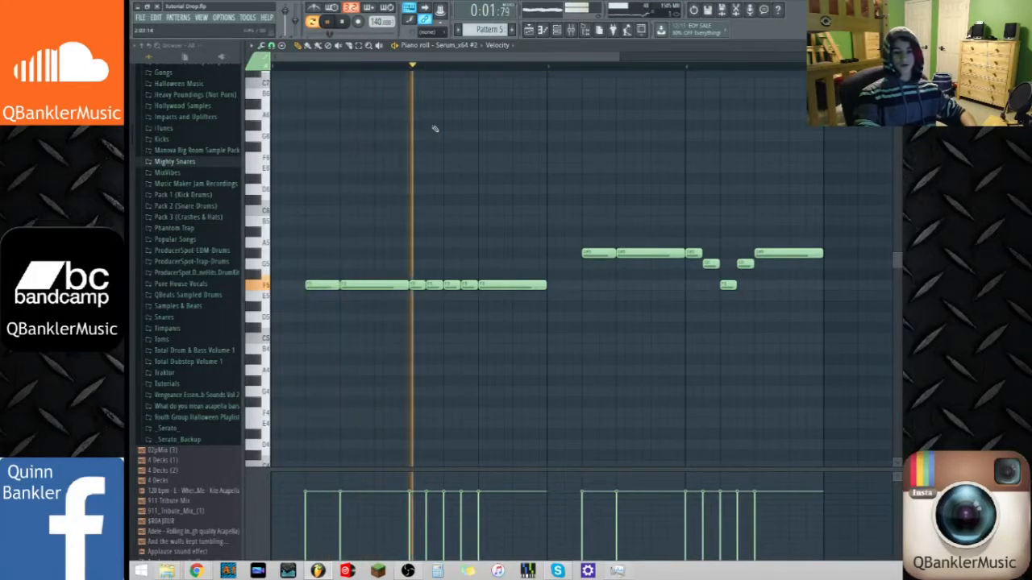
pyautogui.press('space')
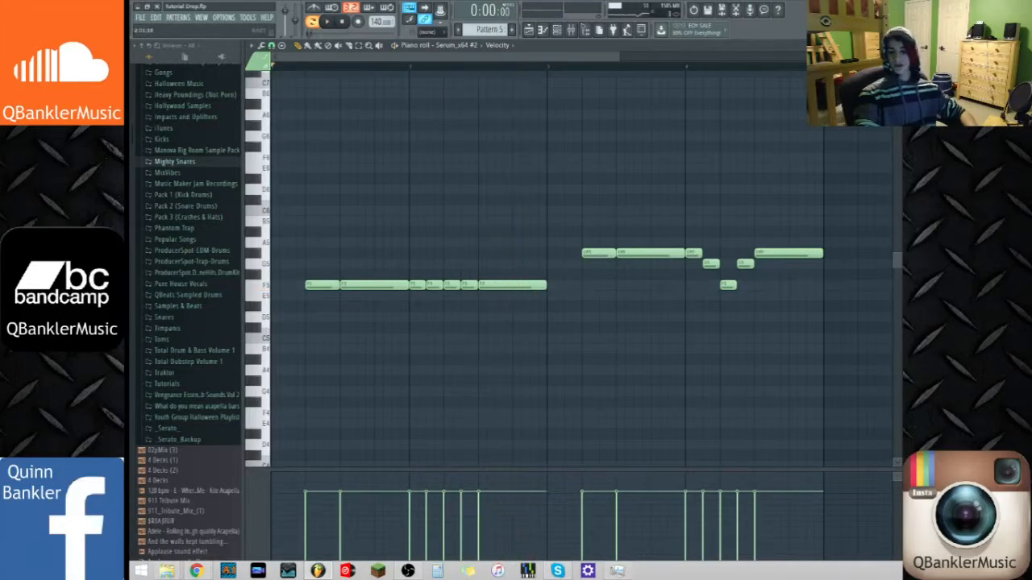
# Close the piano roll and channel rack, switch to song mode and set the playlist position to bar 5
pyautogui.click(894, 46)
pyautogui.click(602, 47)
pyautogui.click(313, 22)
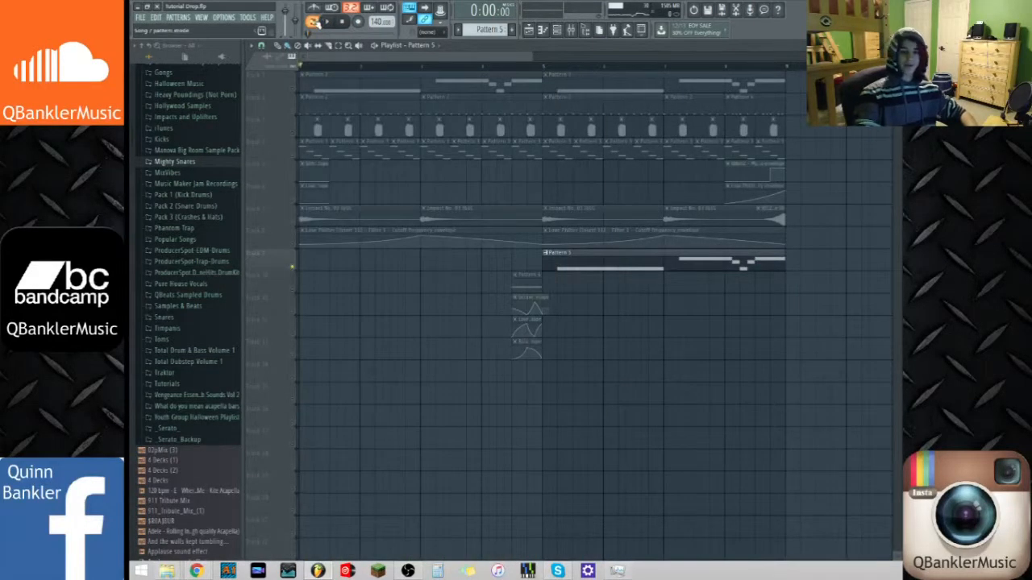
pyautogui.click(547, 68)
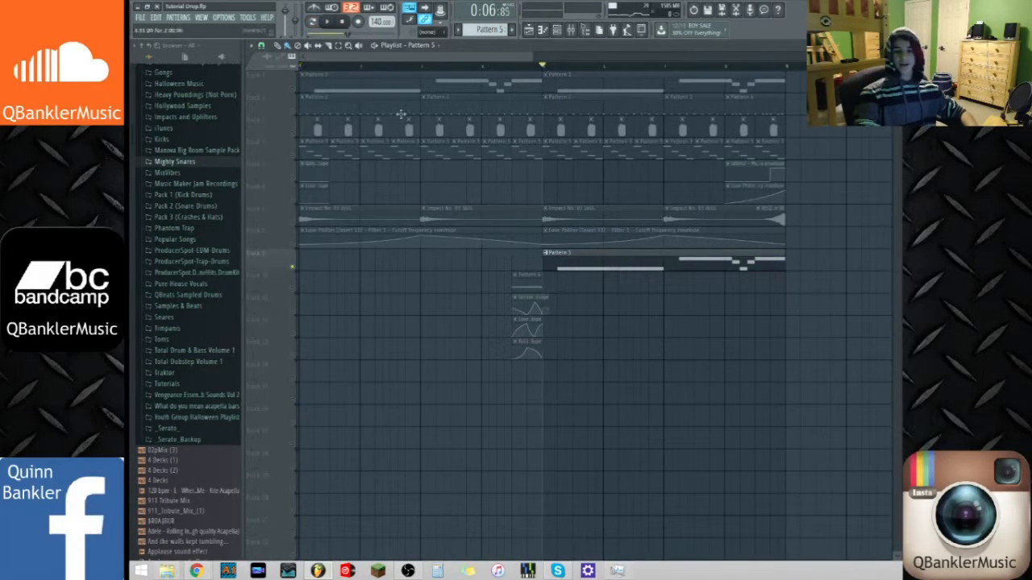
# Bring the other playlist tracks back from solo, including track 1, while playing the arrangement from bar 5
pyautogui.press('space')
pyautogui.rightClick(293, 91)
pyautogui.press('space')
pyautogui.click(293, 91)
pyautogui.press('space')
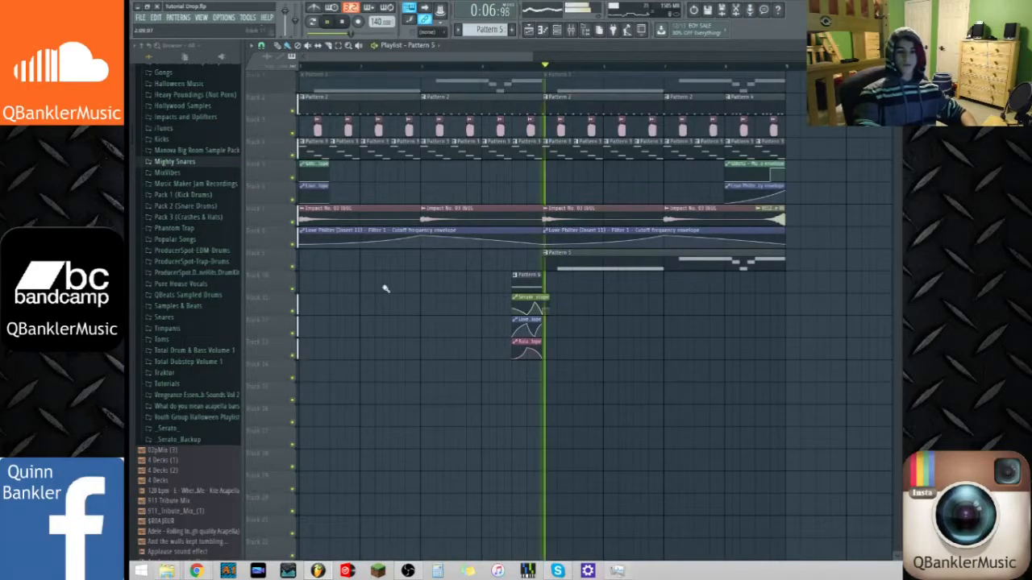
pyautogui.press('space')
pyautogui.click(292, 91)
pyautogui.press('space')
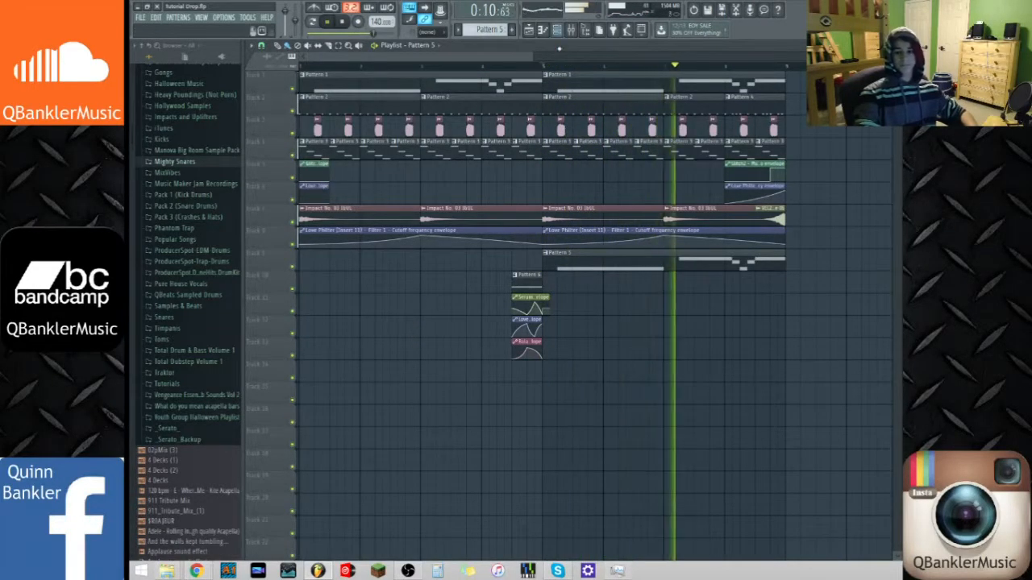
# Inspect the Fruity parametric EQ 2 curve on mixer insert 12, and close the EQ and mixer
pyautogui.press('F9')
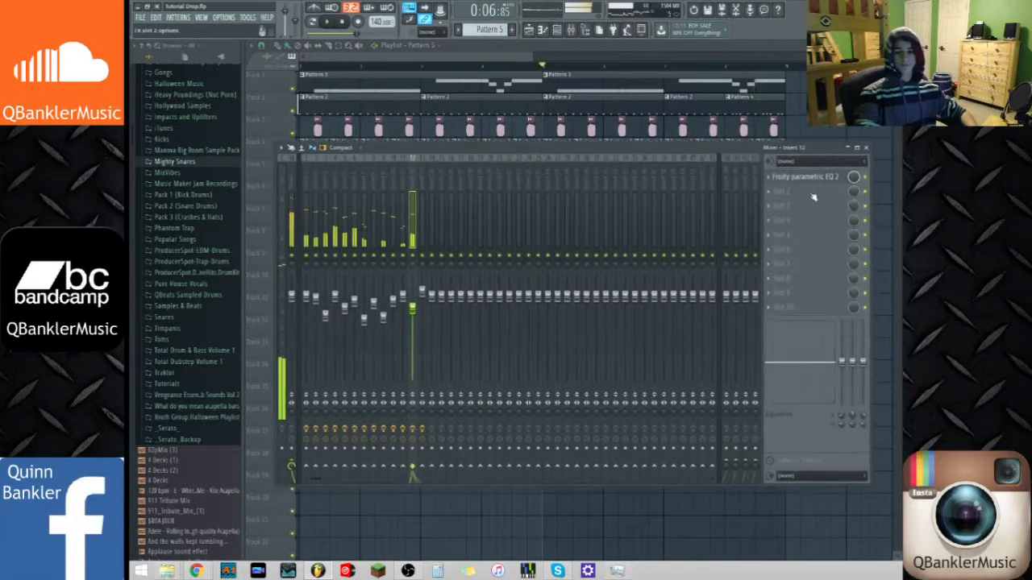
pyautogui.click(824, 182)
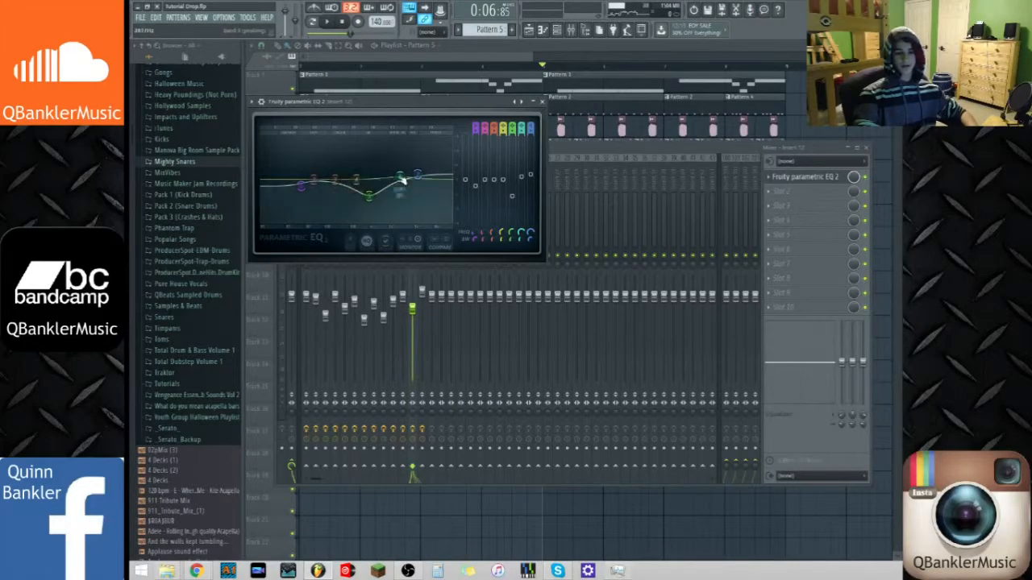
pyautogui.moveTo(419, 102); pyautogui.dragTo(587, 161)
pyautogui.click(710, 157)
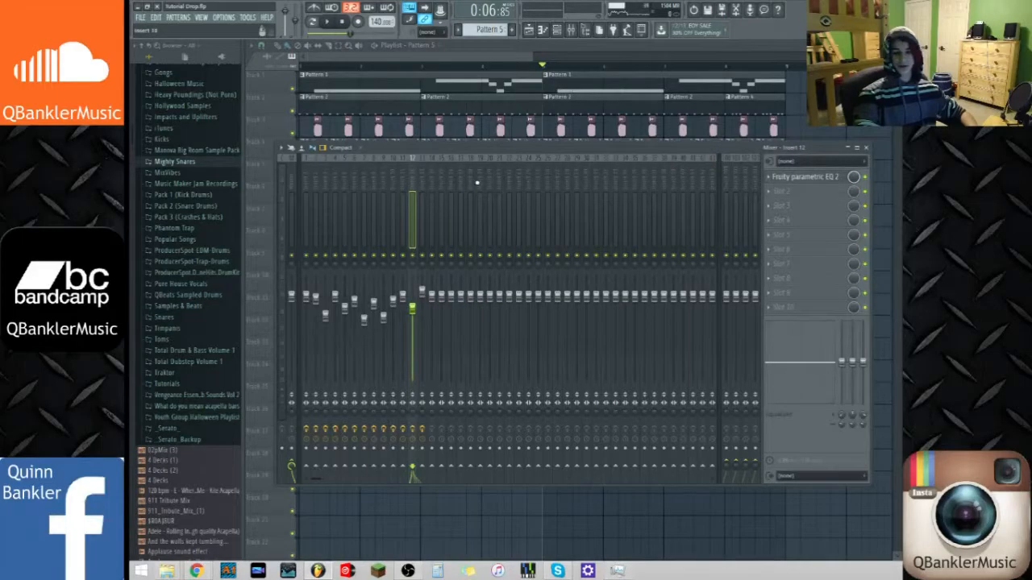
pyautogui.click(404, 181)
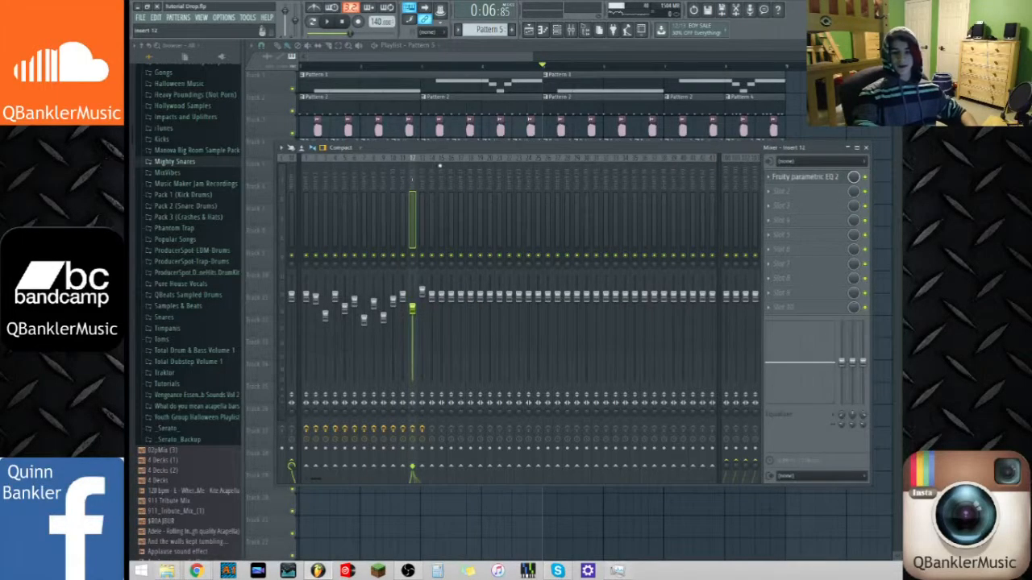
pyautogui.press('F9')
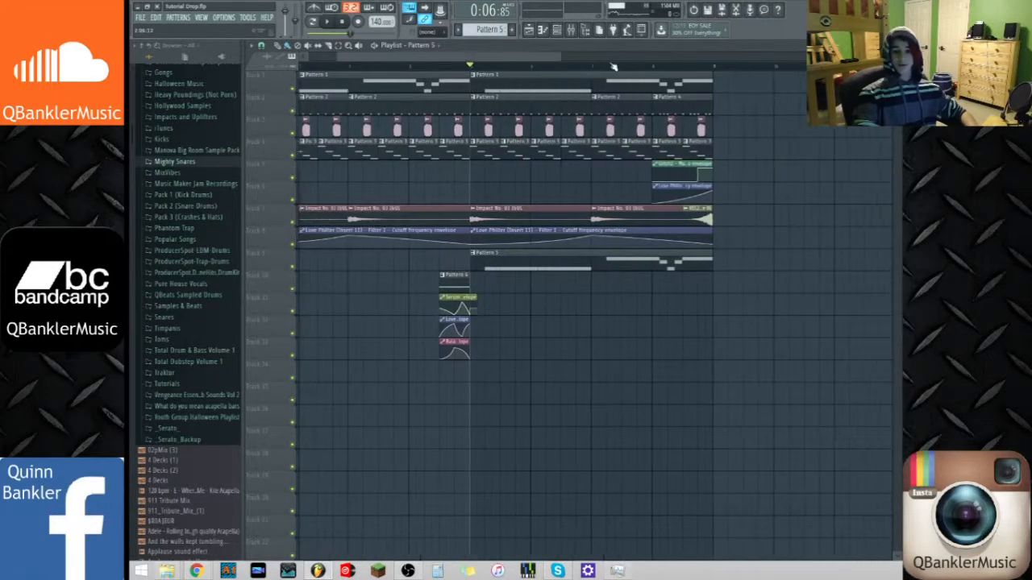
# Reopen the mixer and select insert 1 to view its Fruity parametric EQ 2 and Fruity Love Philter slots
pyautogui.click(572, 30)
pyautogui.click(572, 31)
pyautogui.click(572, 31)
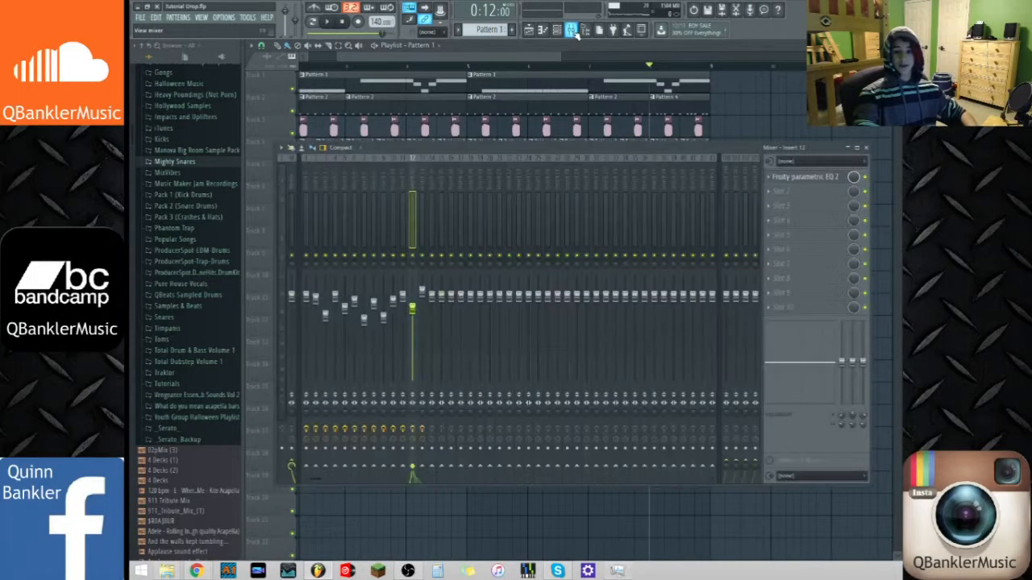
pyautogui.click(310, 170)
pyautogui.press('F9')
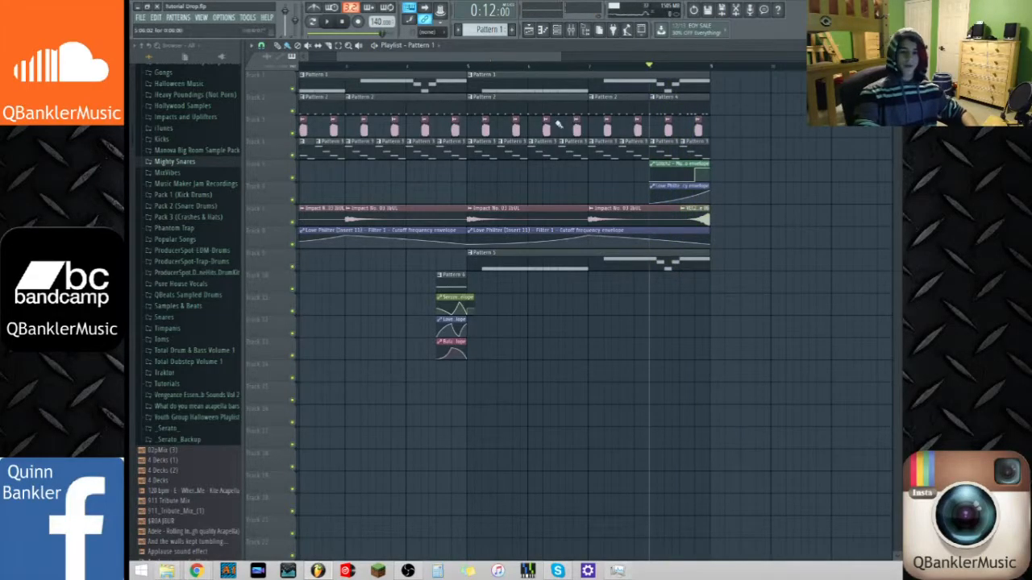
pyautogui.click(571, 30)
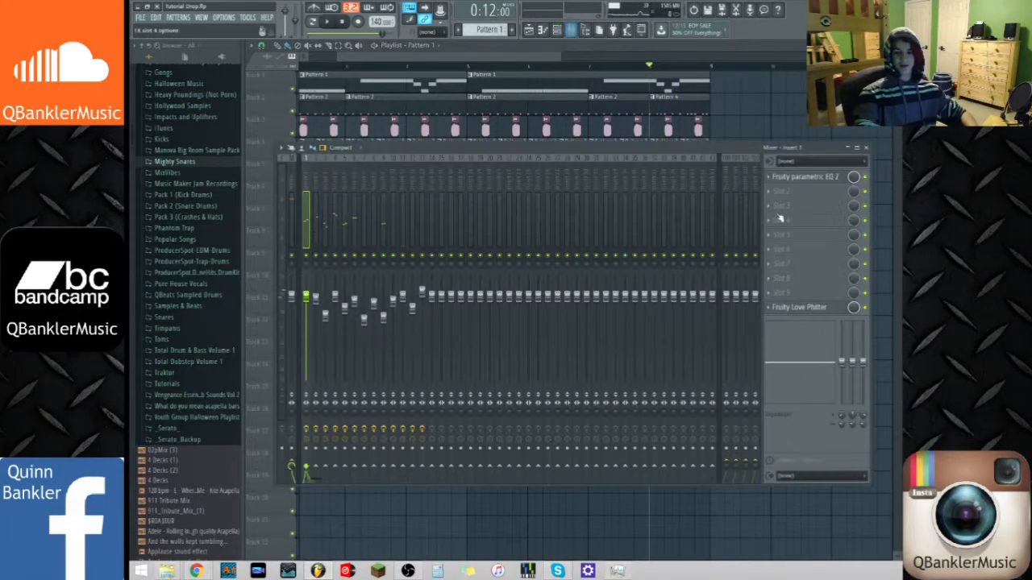
# Select mixer insert 12 and toggle its solo on and off while playing short passages of the drop
pyautogui.click(420, 190)
pyautogui.moveTo(420, 188)
pyautogui.mouseDown()
pyautogui.moveTo(406, 188)
pyautogui.moveTo(417, 191)
pyautogui.mouseUp()
pyautogui.press('space')
pyautogui.press('space')
pyautogui.rightClick(414, 256)
pyautogui.press('space')
pyautogui.press('space')
pyautogui.rightClick(416, 258)
# Open Fruity parametric EQ 2 on insert 12, watch its spectrum during playback, and close it
pyautogui.click(816, 191)
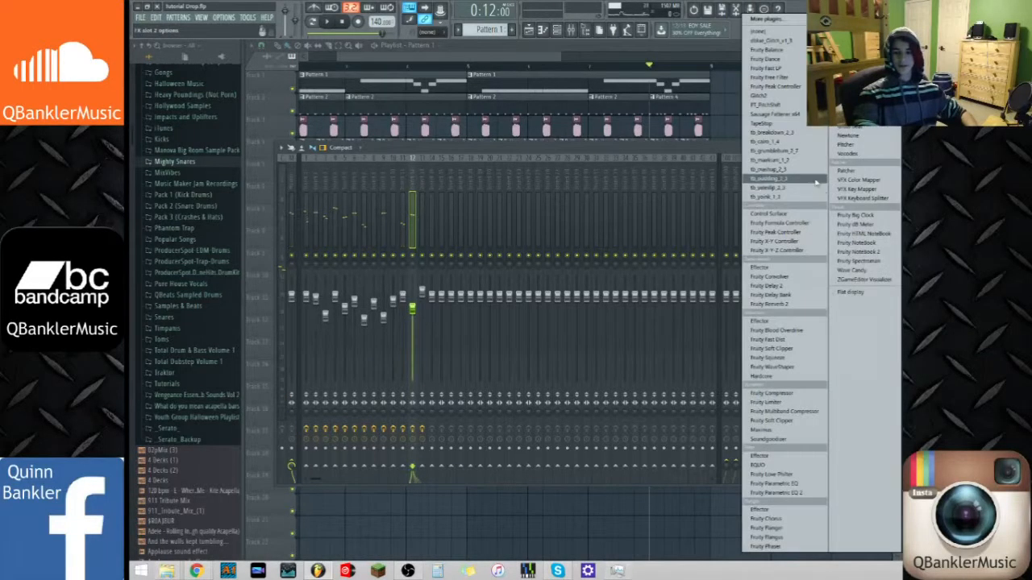
pyautogui.click(703, 153)
pyautogui.click(802, 179)
pyautogui.press('space')
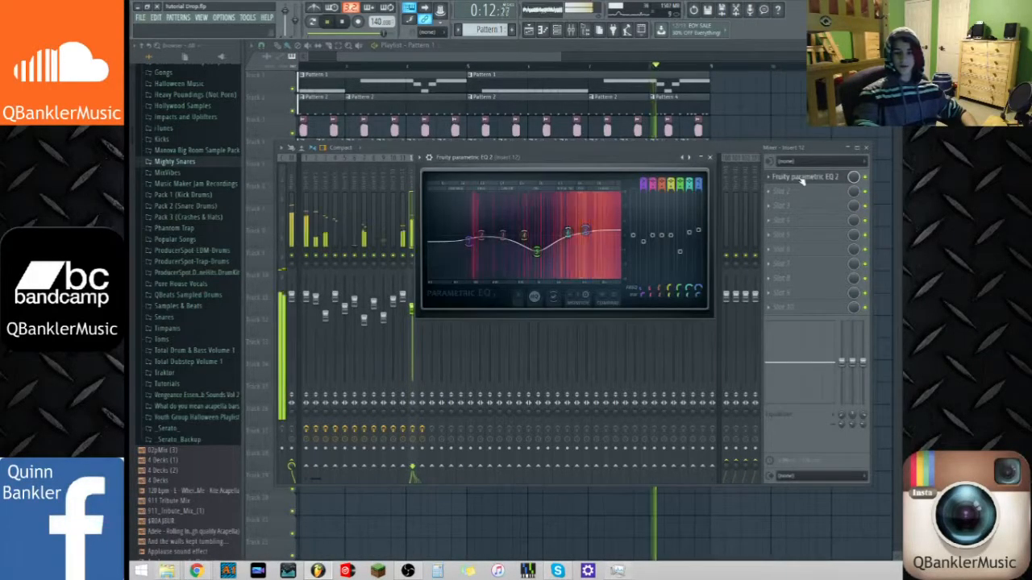
pyautogui.press('space')
pyautogui.click(710, 158)
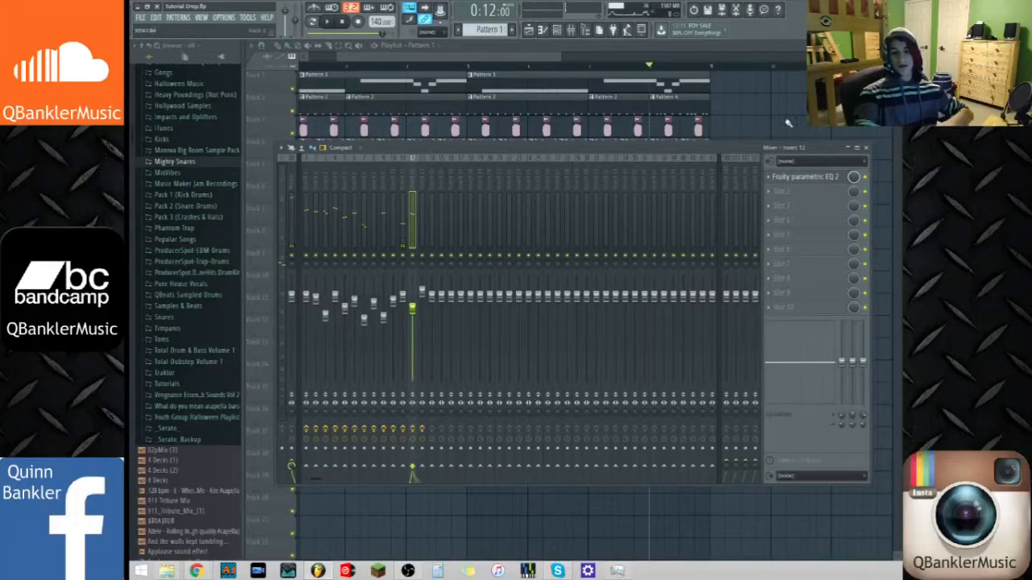
# Close the mixer and examine the Pattern 6 clip and the three automation clips below it in the playlist
pyautogui.press('F9')
pyautogui.moveTo(534, 58); pyautogui.dragTo(410, 64)
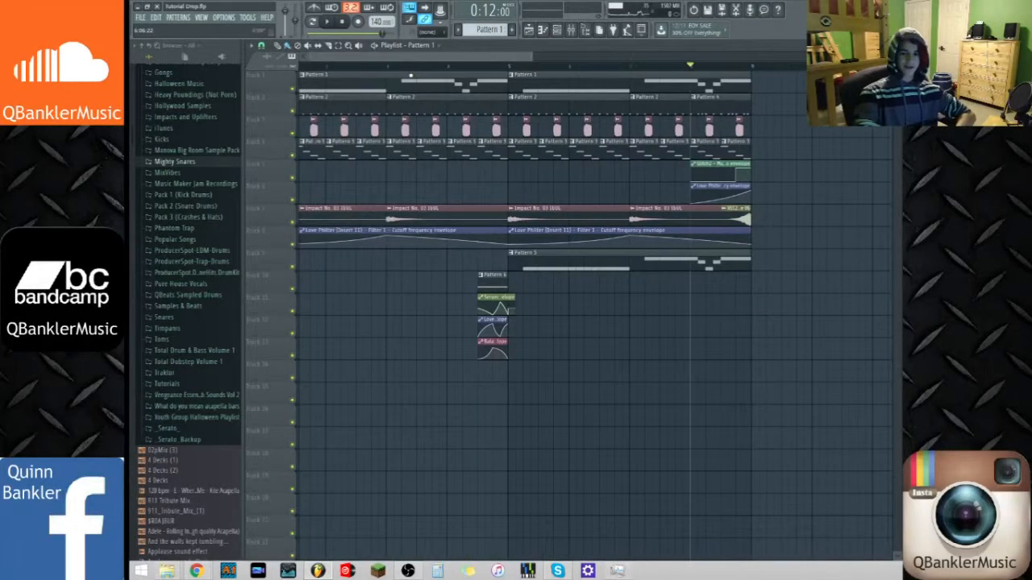
pyautogui.moveTo(528, 58); pyautogui.dragTo(417, 61)
pyautogui.scroll(2, 626, 126)
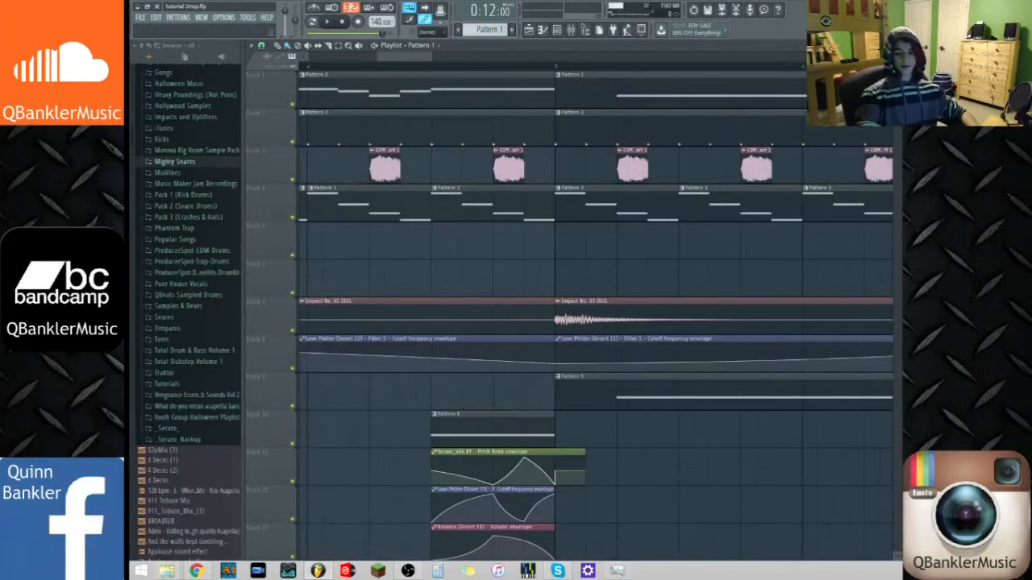
pyautogui.scroll(-2, 560, 55)
pyautogui.moveTo(430, 60); pyautogui.dragTo(570, 57)
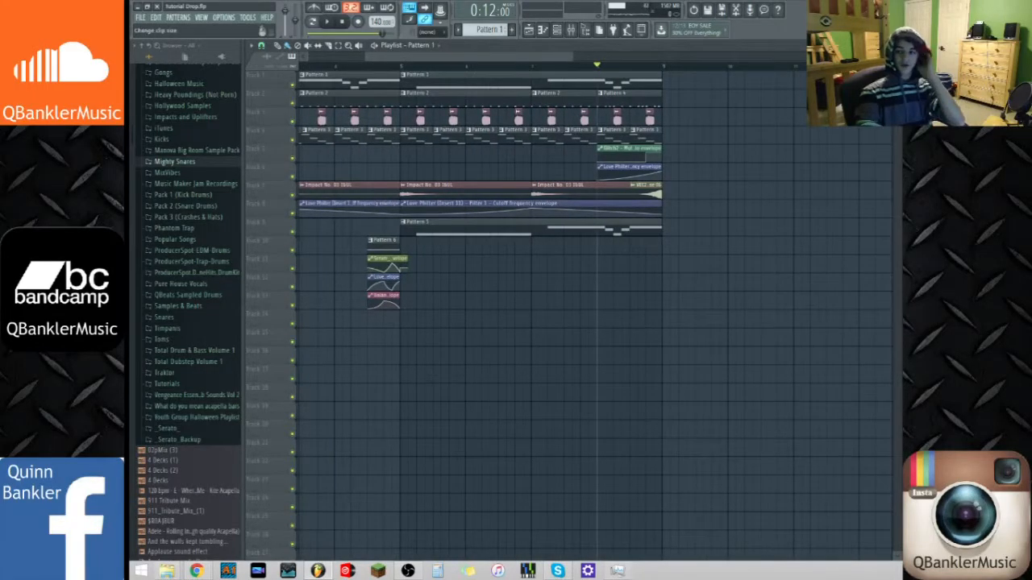
pyautogui.moveTo(896, 57); pyautogui.dragTo(896, 88)
pyautogui.moveTo(571, 59); pyautogui.dragTo(522, 59)
pyautogui.scroll(-3, 814, 160)
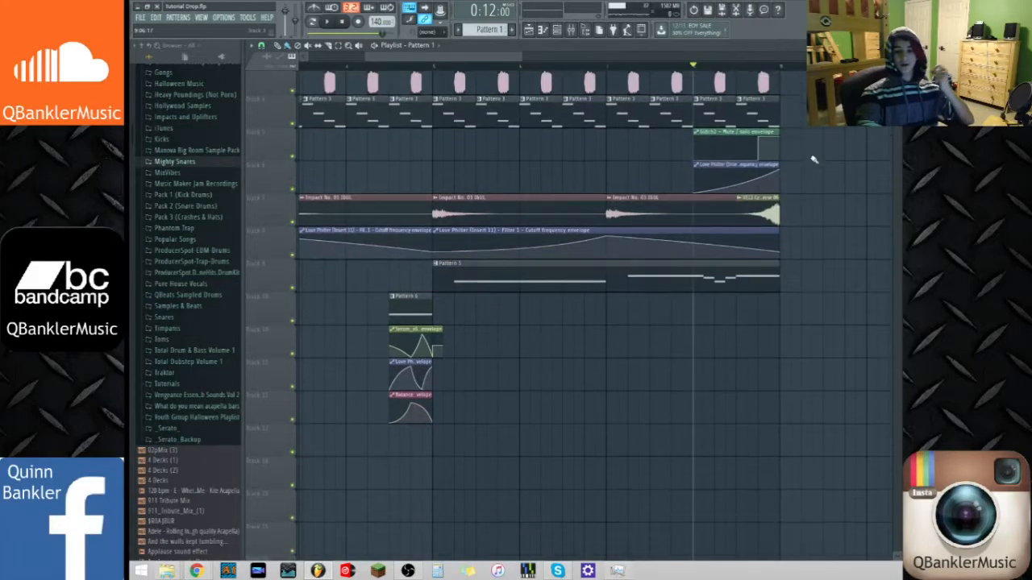
pyautogui.moveTo(488, 57); pyautogui.dragTo(469, 57)
# Set the playlist position to the start of the Pattern 6 clip and show Pattern 6 in the channel rack
pyautogui.click(558, 29)
pyautogui.click(557, 30)
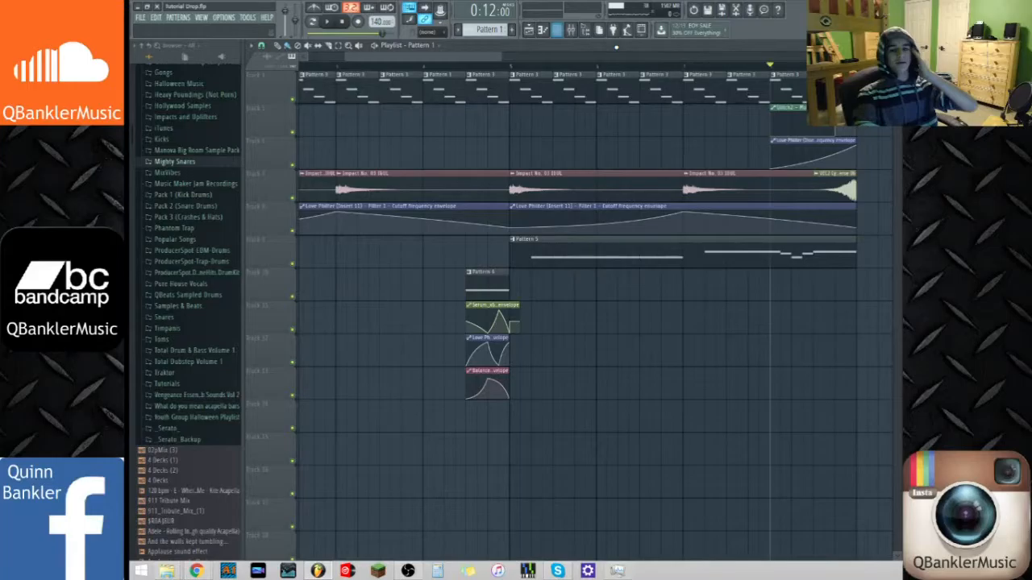
pyautogui.click(468, 70)
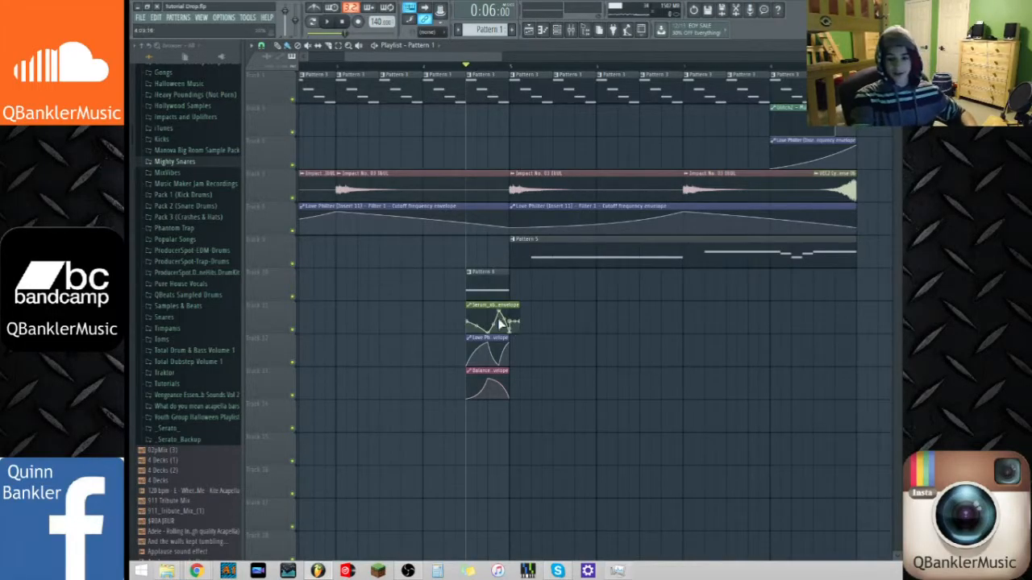
pyautogui.press('F6')
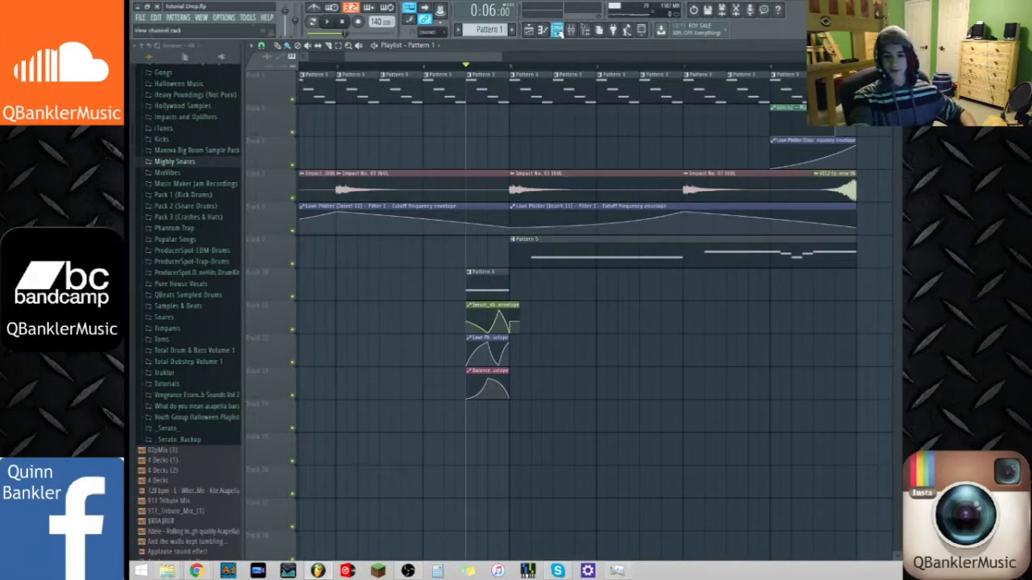
pyautogui.click(314, 23)
pyautogui.moveTo(487, 31); pyautogui.dragTo(487, 10)
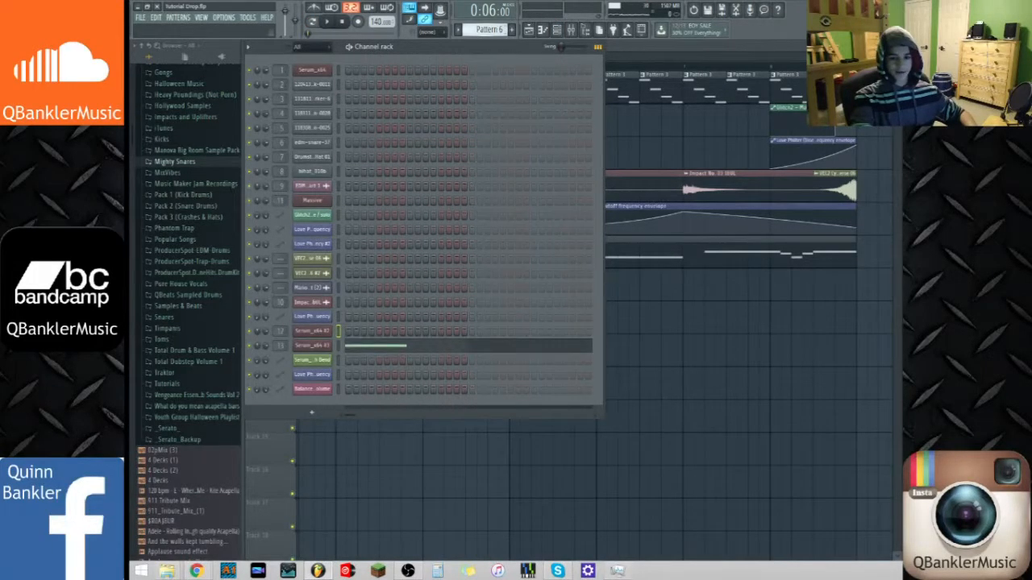
# Close the channel rack, solo tracks 10 to 13 and play the Pattern 6 clip with its automation clips
pyautogui.click(312, 23)
pyautogui.press('F6')
pyautogui.rightClick(293, 296)
pyautogui.click(293, 330)
pyautogui.click(293, 363)
pyautogui.click(293, 395)
pyautogui.press('space')
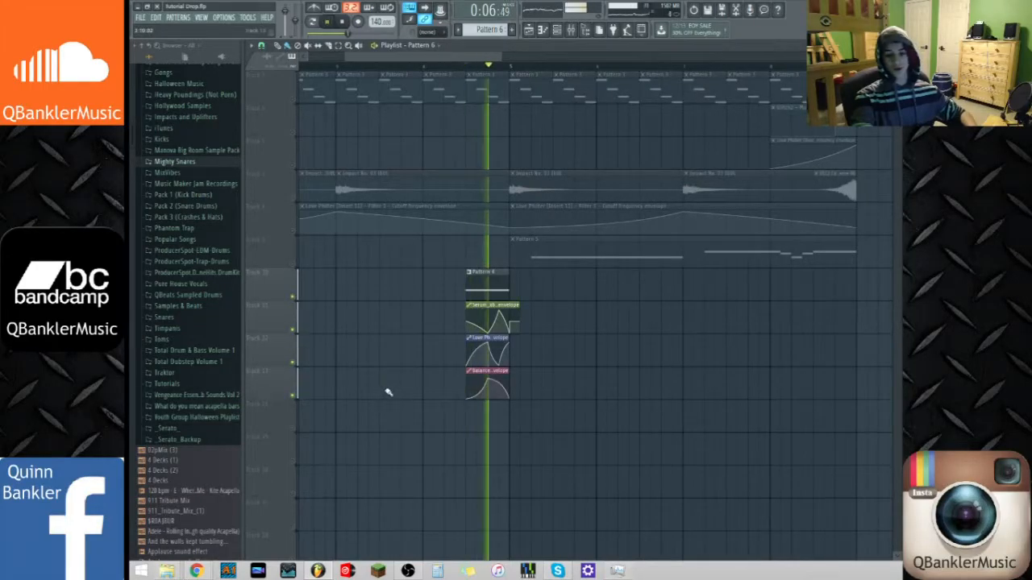
pyautogui.press('space')
pyautogui.scroll(2, 553, 279)
pyautogui.scroll(2, 553, 278)
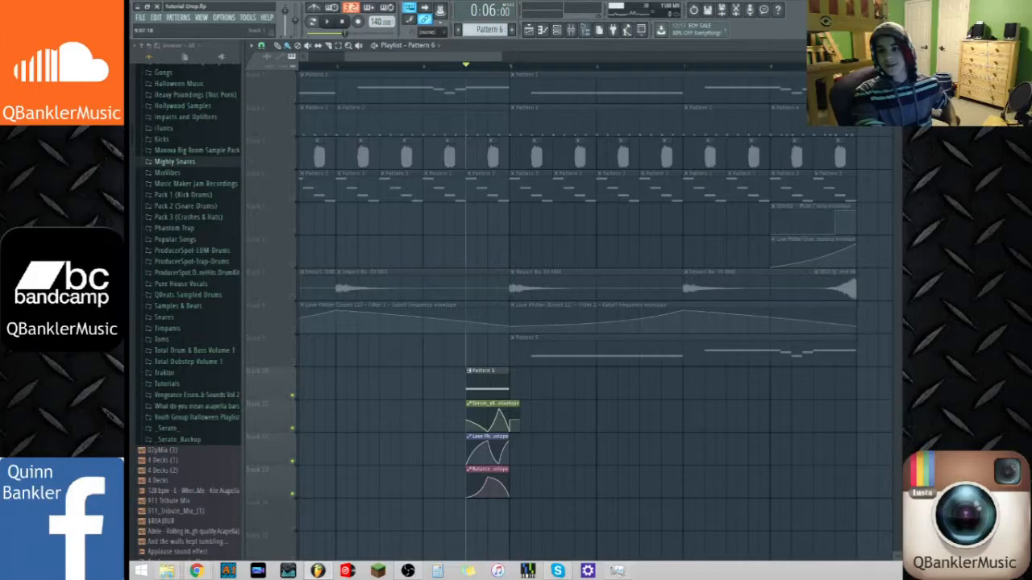
pyautogui.moveTo(897, 68); pyautogui.dragTo(897, 65)
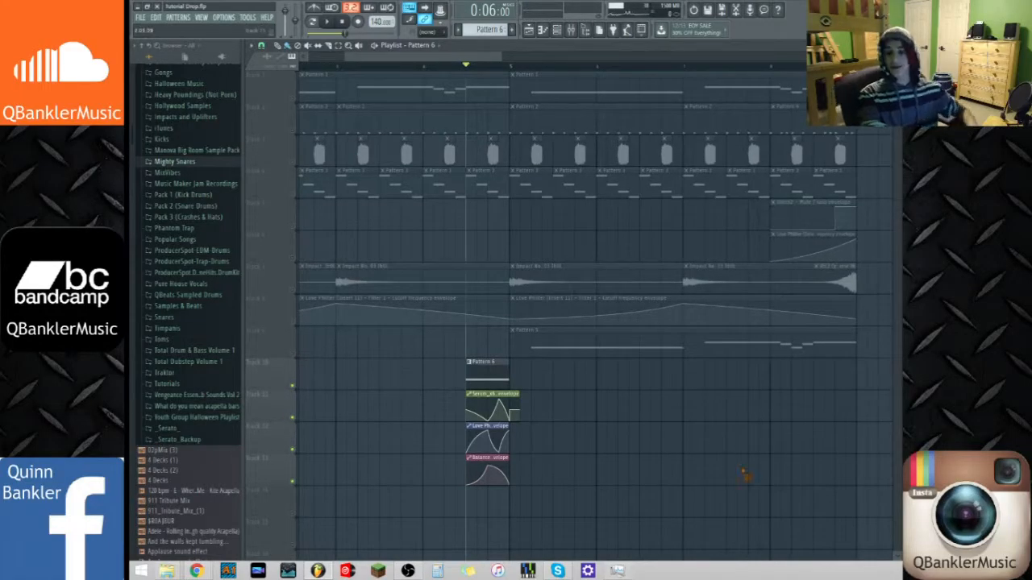
# Open the Serum channel used by Pattern 6 from the channel rack and check OSC A's wavetable category
pyautogui.click(557, 30)
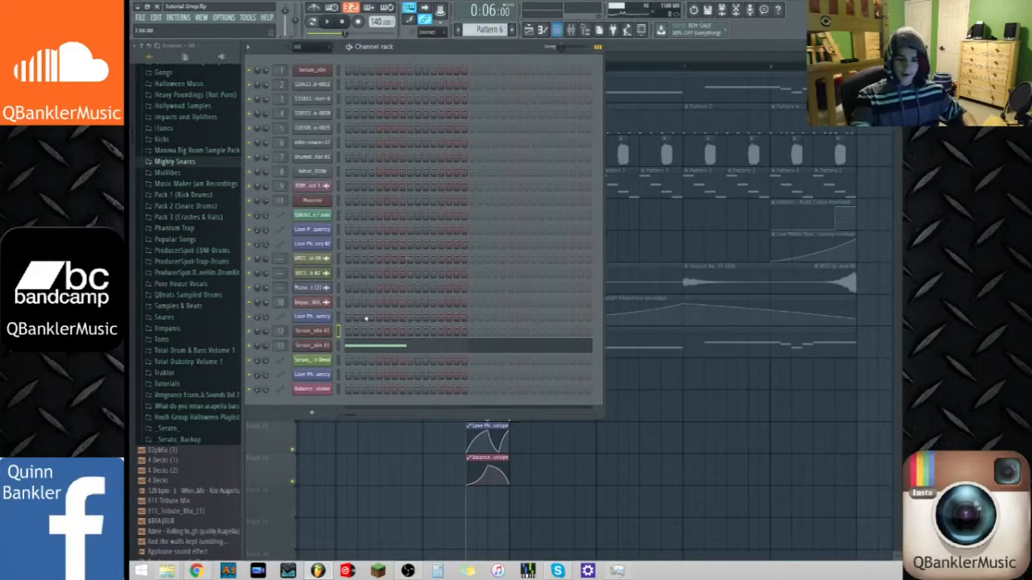
pyautogui.click(325, 346)
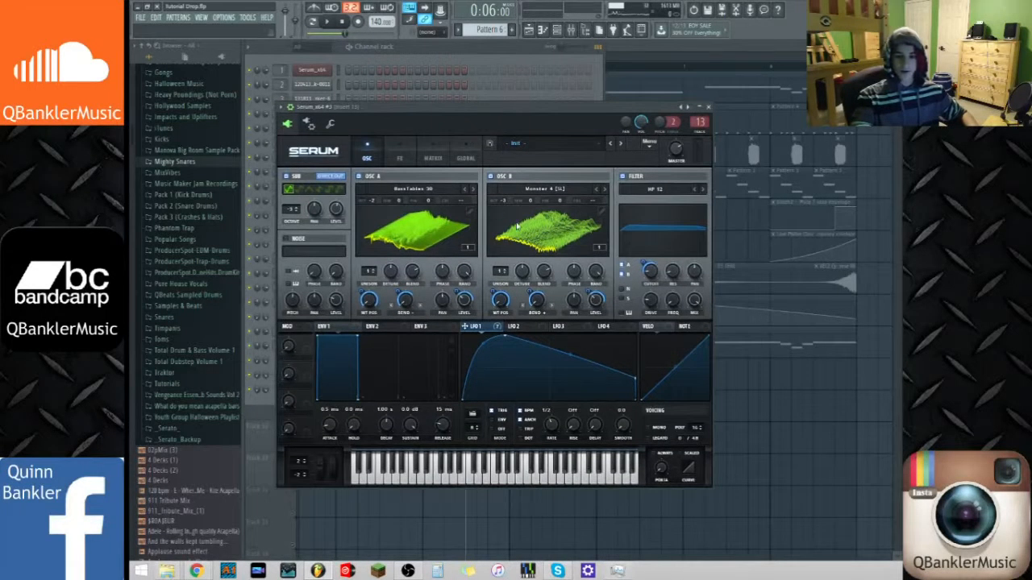
pyautogui.moveTo(549, 103); pyautogui.dragTo(578, 105)
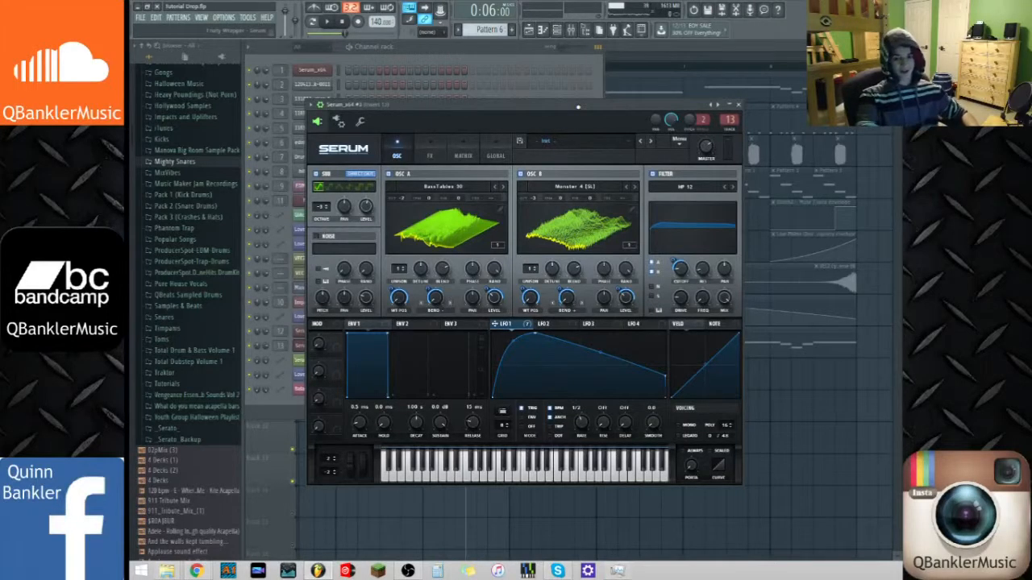
pyautogui.moveTo(578, 106); pyautogui.dragTo(601, 110)
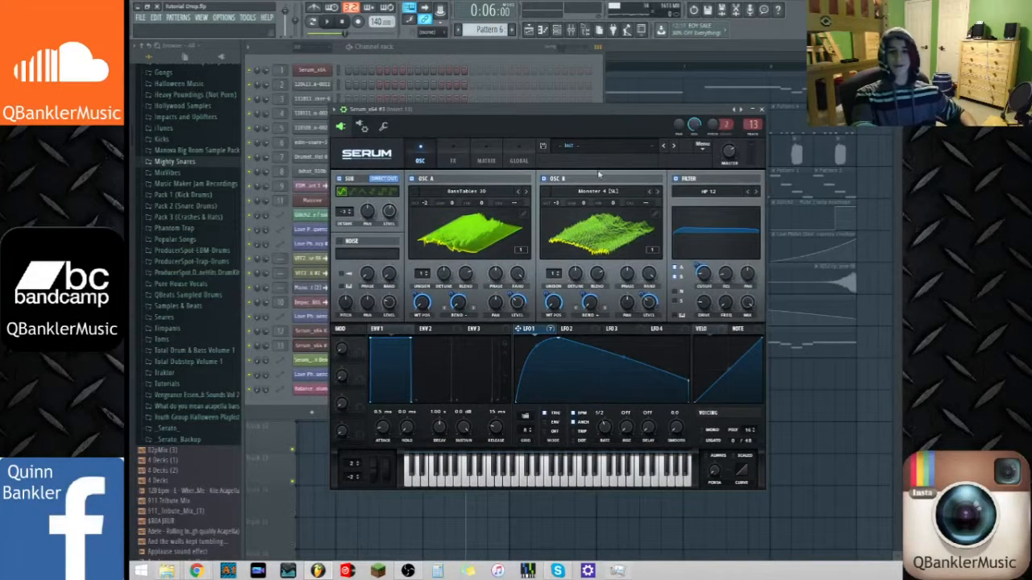
pyautogui.click(464, 191)
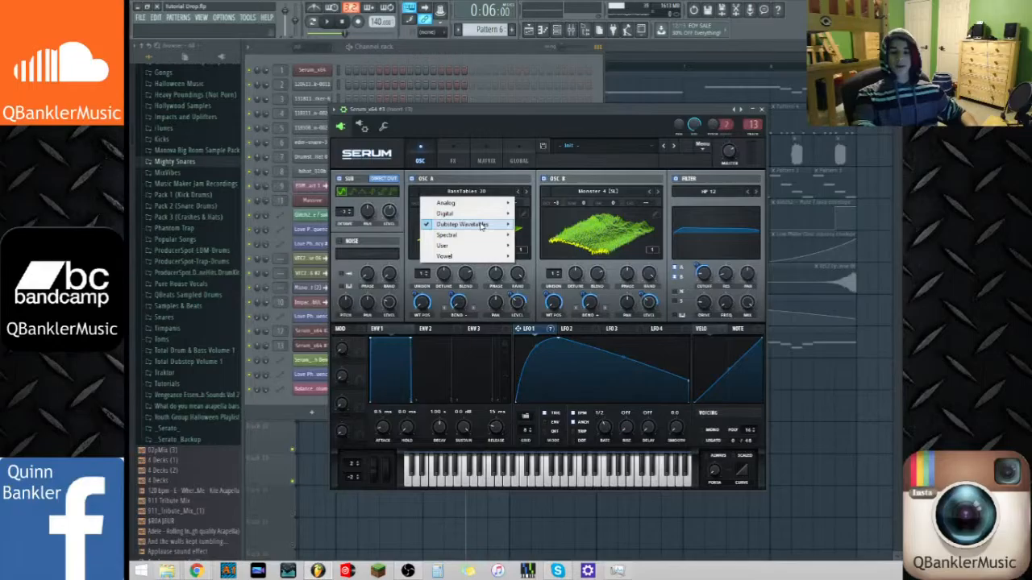
pyautogui.click(526, 108)
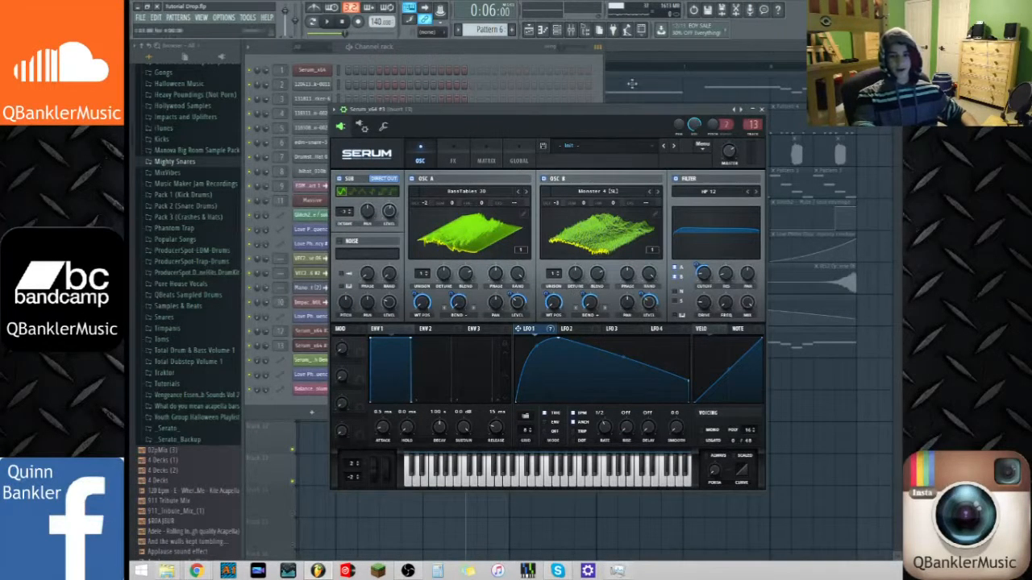
# Inspect Serum's effects page and return to its oscillator page
pyautogui.moveTo(590, 113); pyautogui.dragTo(588, 145)
pyautogui.click(451, 180)
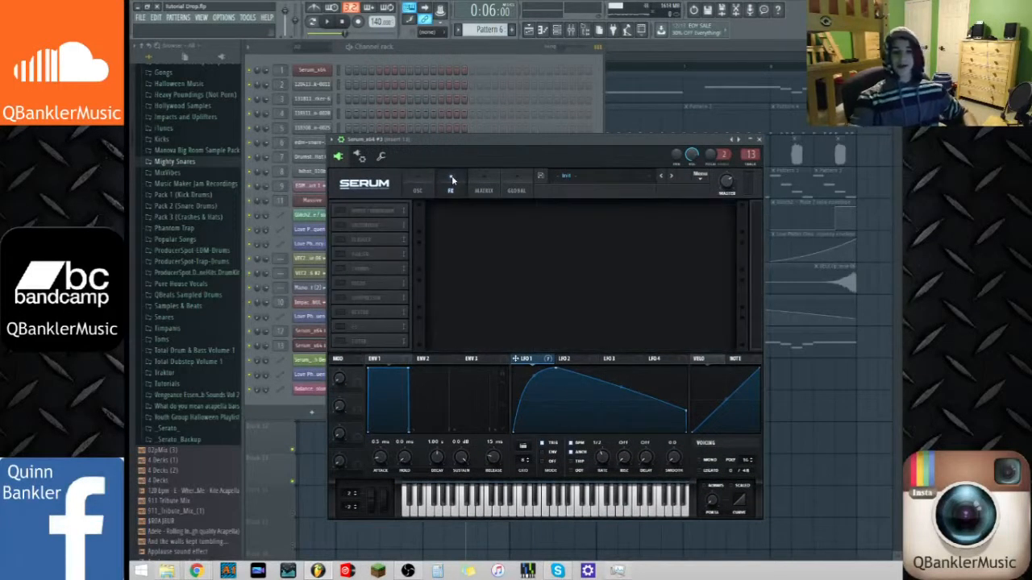
pyautogui.click(421, 193)
pyautogui.click(441, 191)
pyautogui.click(417, 189)
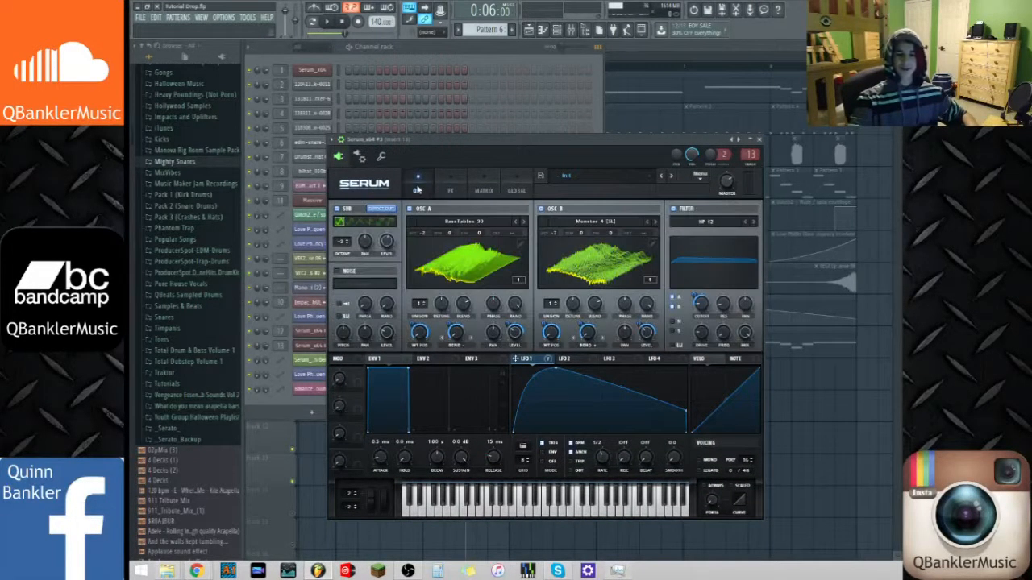
# Examine both oscillators, the filter and LFO 1, recheck the effects page, and close Serum
pyautogui.moveTo(564, 138); pyautogui.dragTo(567, 115)
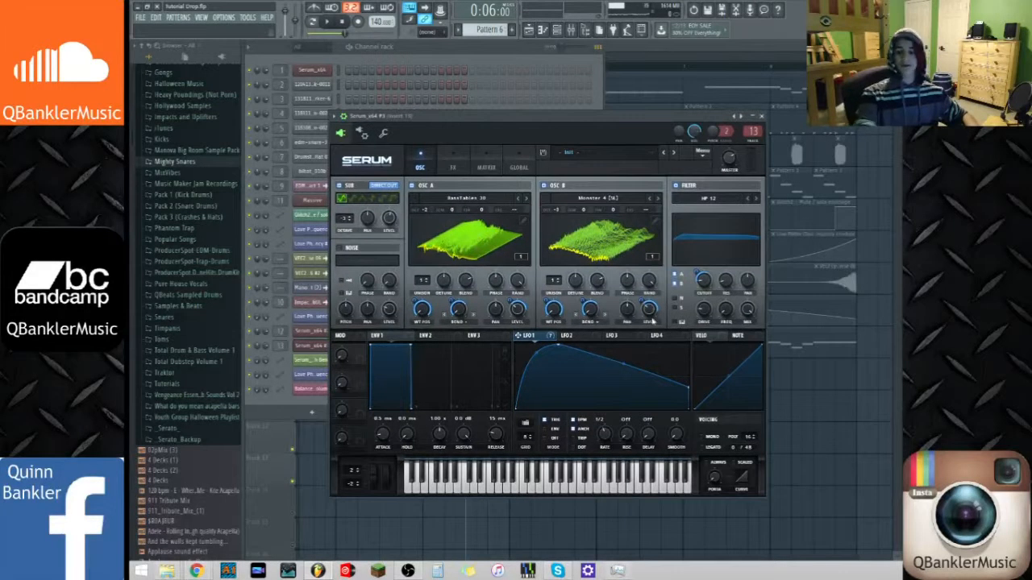
pyautogui.moveTo(666, 116); pyautogui.dragTo(658, 112)
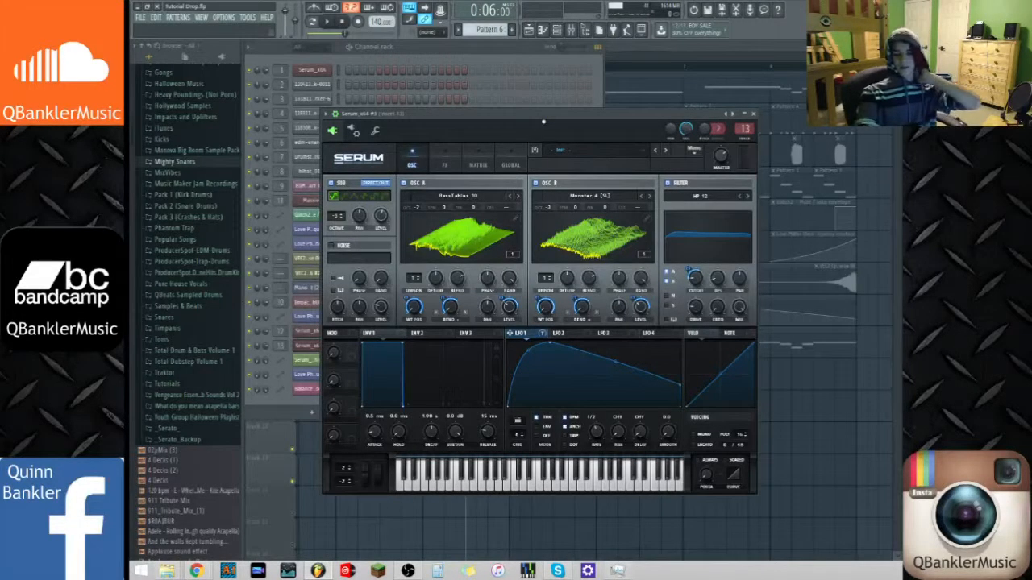
pyautogui.moveTo(543, 122); pyautogui.dragTo(542, 124)
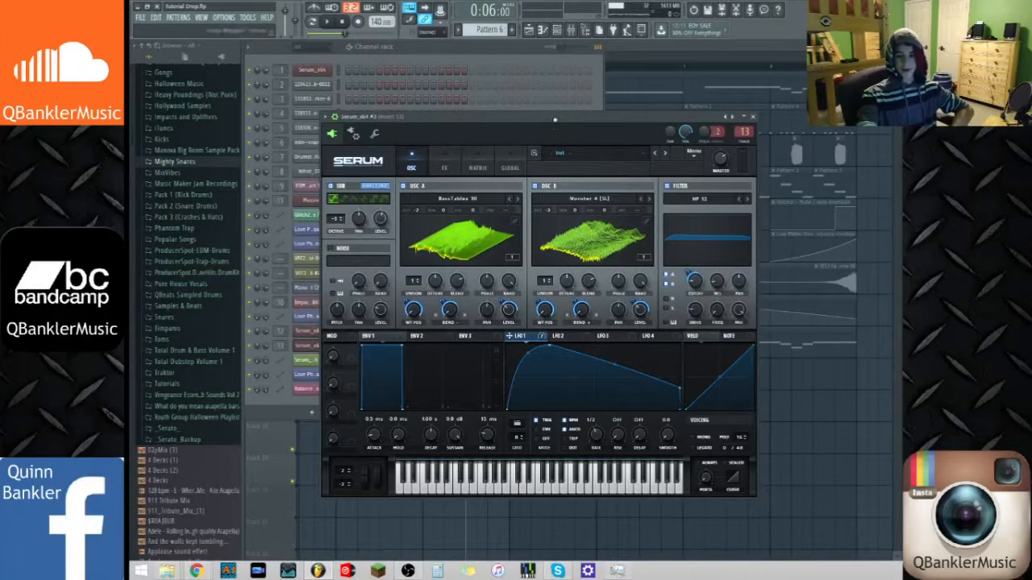
pyautogui.click(446, 159)
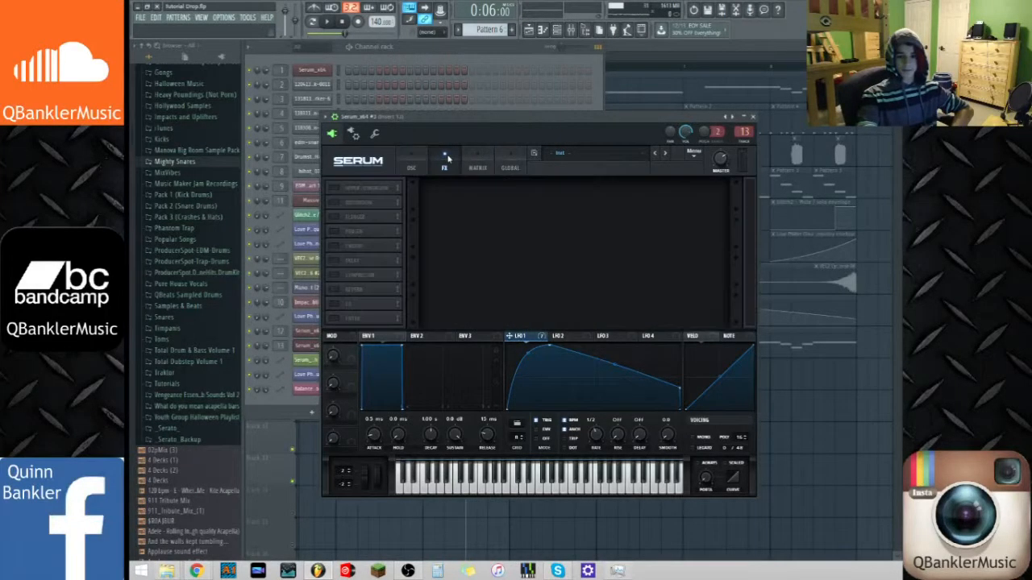
pyautogui.click(408, 162)
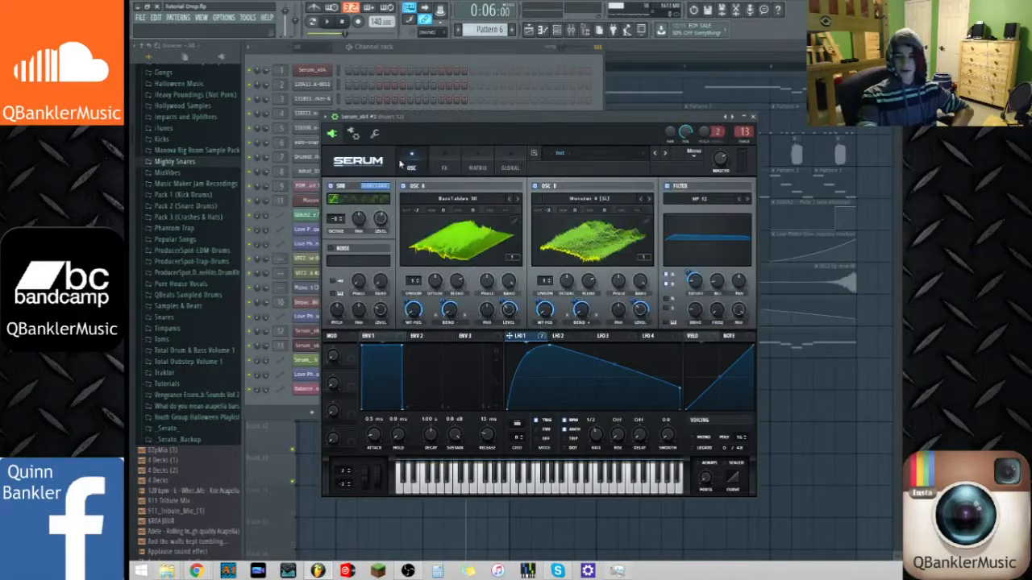
pyautogui.click(753, 118)
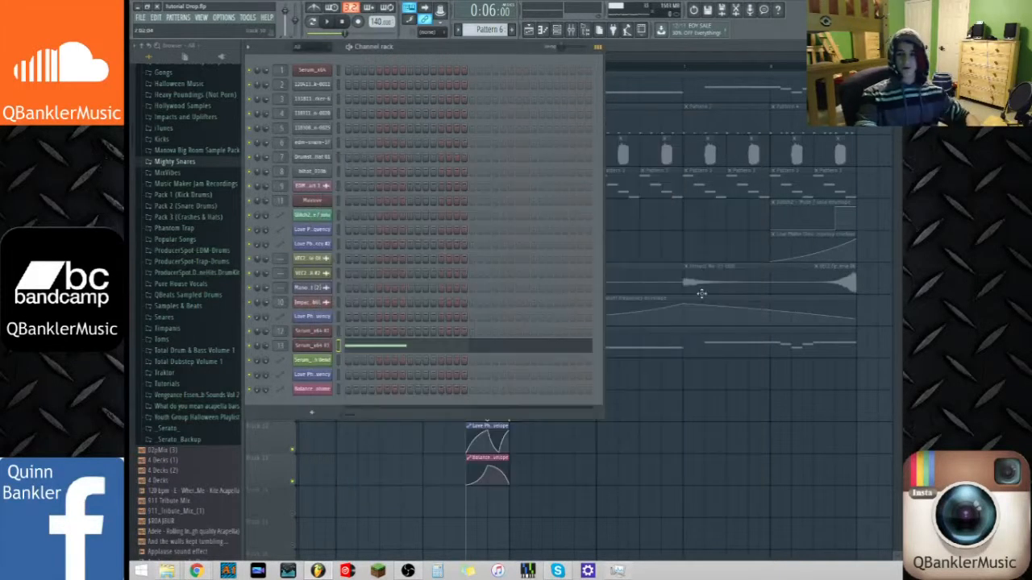
# Reopen the Pattern 6 Serum, watch its wavetables and filter move during playback, and close it
pyautogui.rightClick(711, 502)
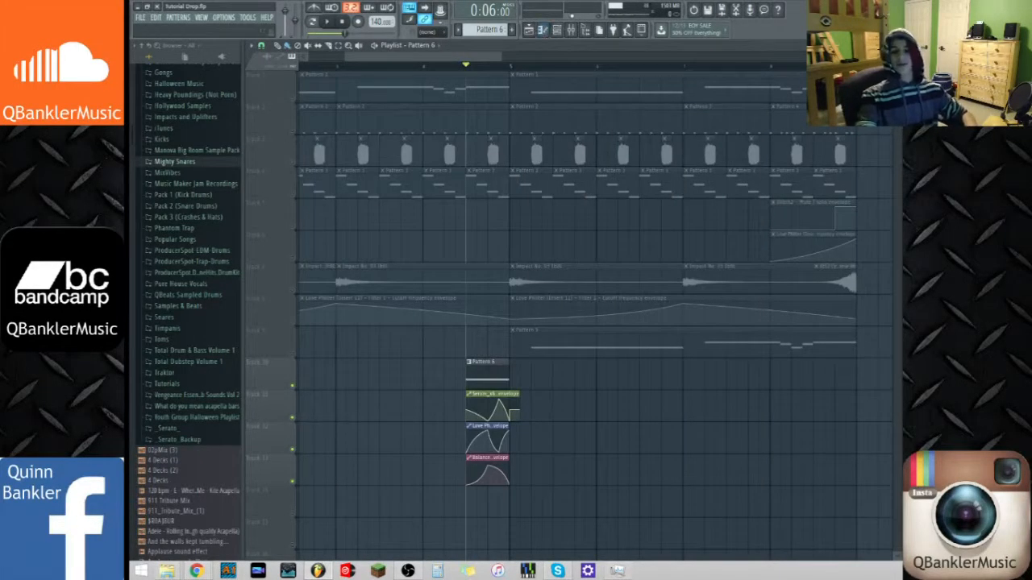
pyautogui.click(564, 33)
pyautogui.click(323, 345)
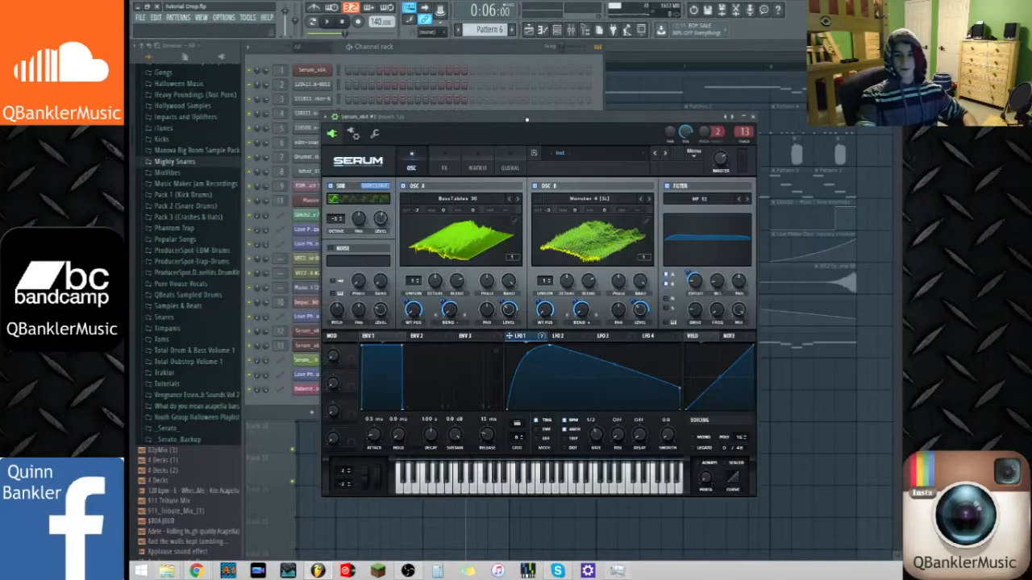
pyautogui.press('space')
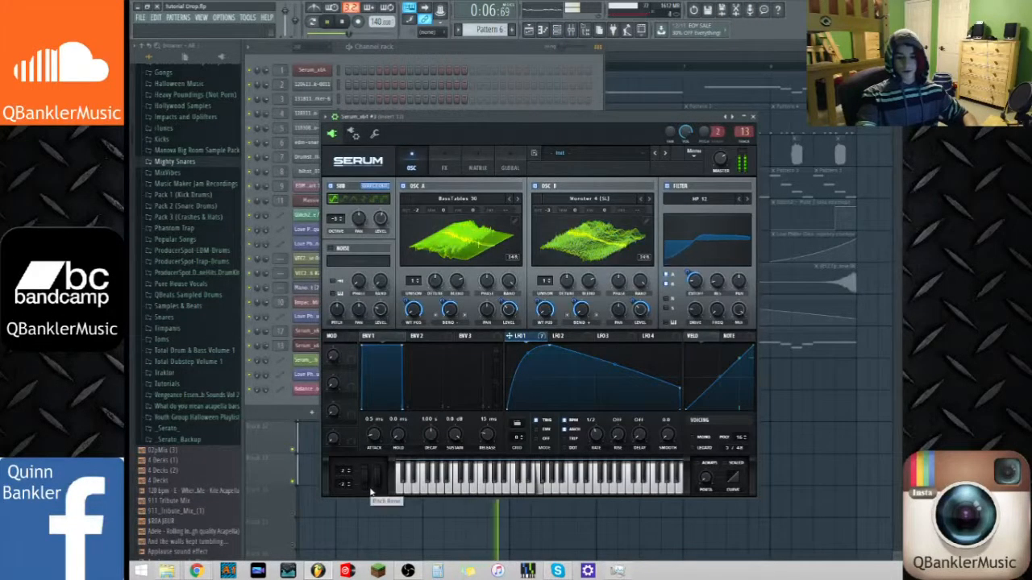
pyautogui.press('space')
pyautogui.press('space')
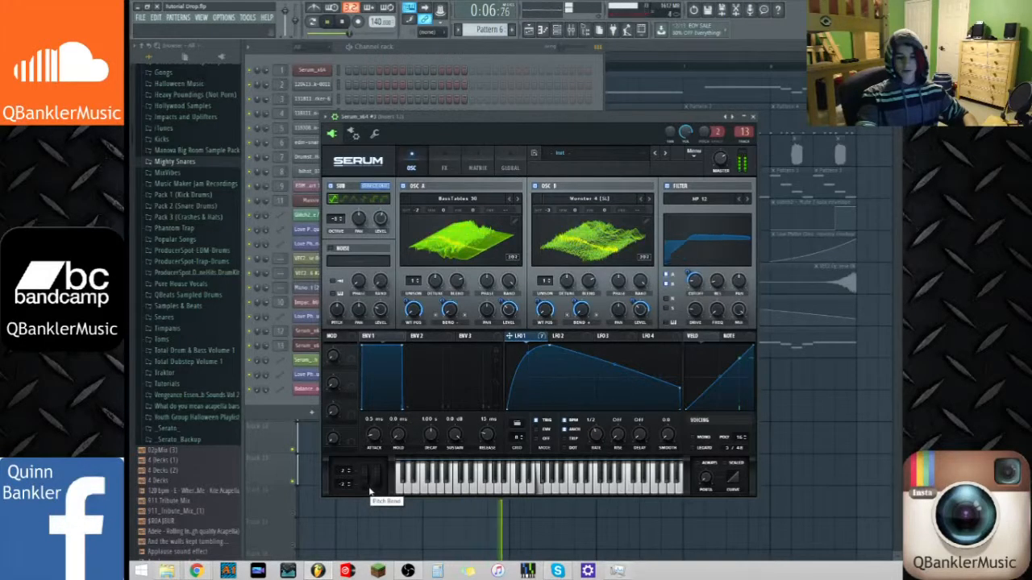
pyautogui.press('space')
pyautogui.click(753, 116)
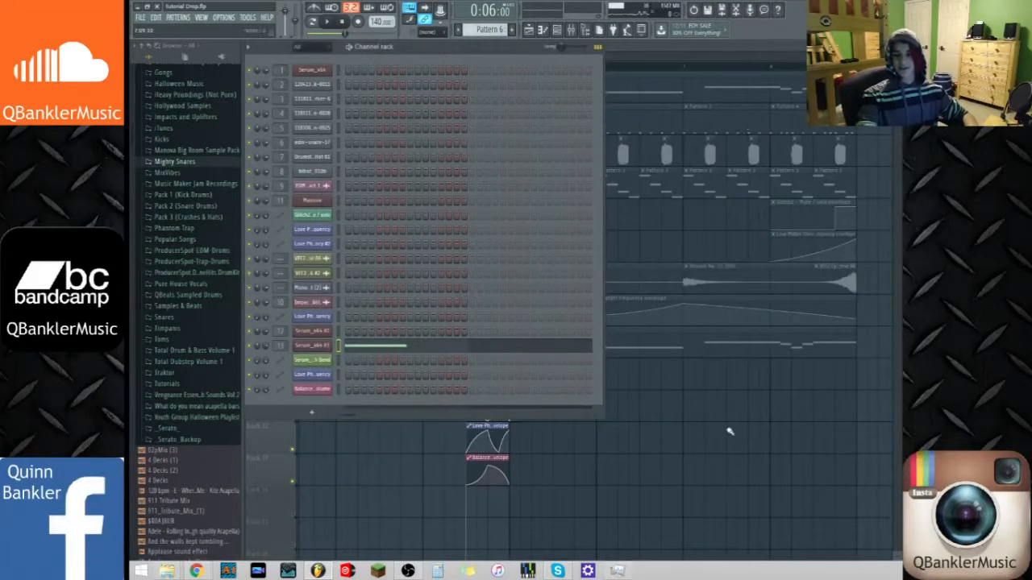
# Close the channel rack, mute track 11 and play the Pattern 6 clip without its Serum automation
pyautogui.press('F6')
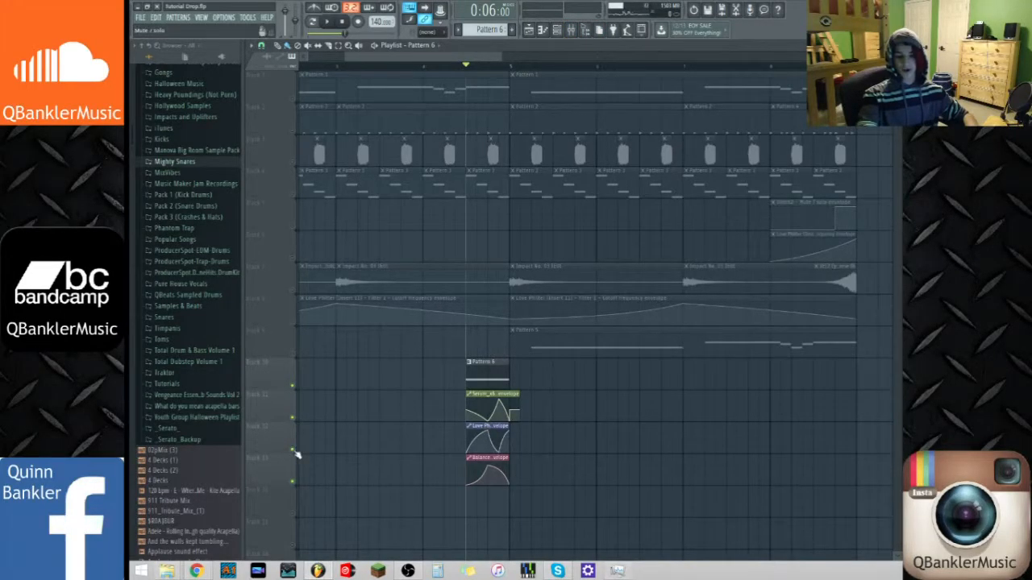
pyautogui.click(294, 418)
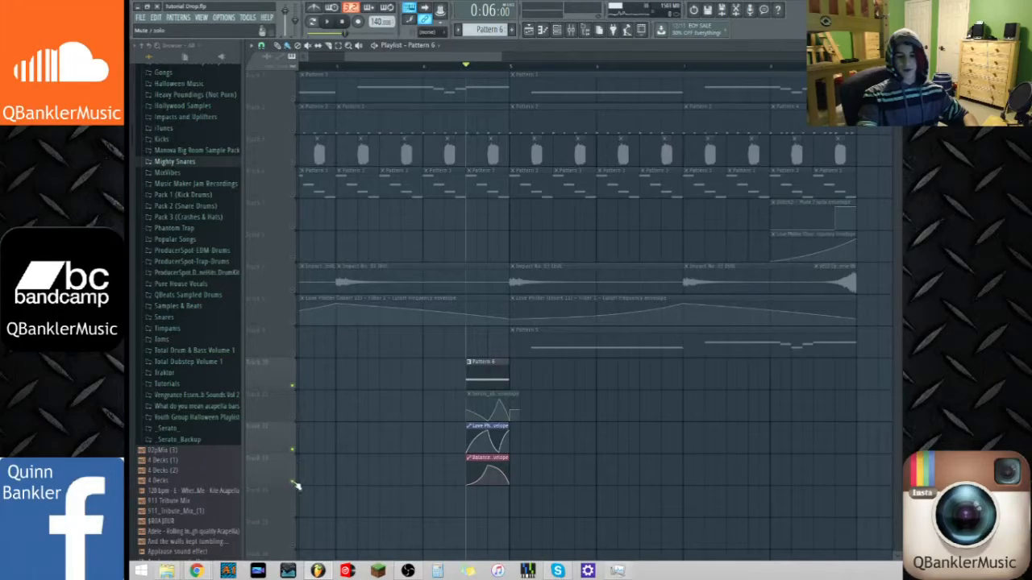
pyautogui.press('space')
pyautogui.press('space')
pyautogui.press('space')
pyautogui.press('space')
pyautogui.press('space')
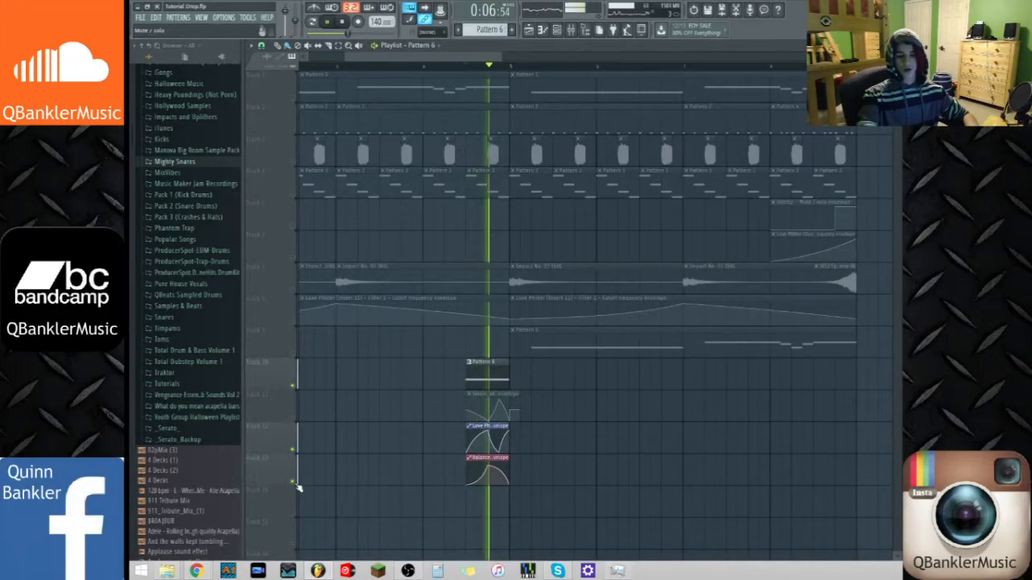
pyautogui.click(578, 34)
pyautogui.press('space')
pyautogui.press('space')
pyautogui.press('space')
pyautogui.press('Escape')
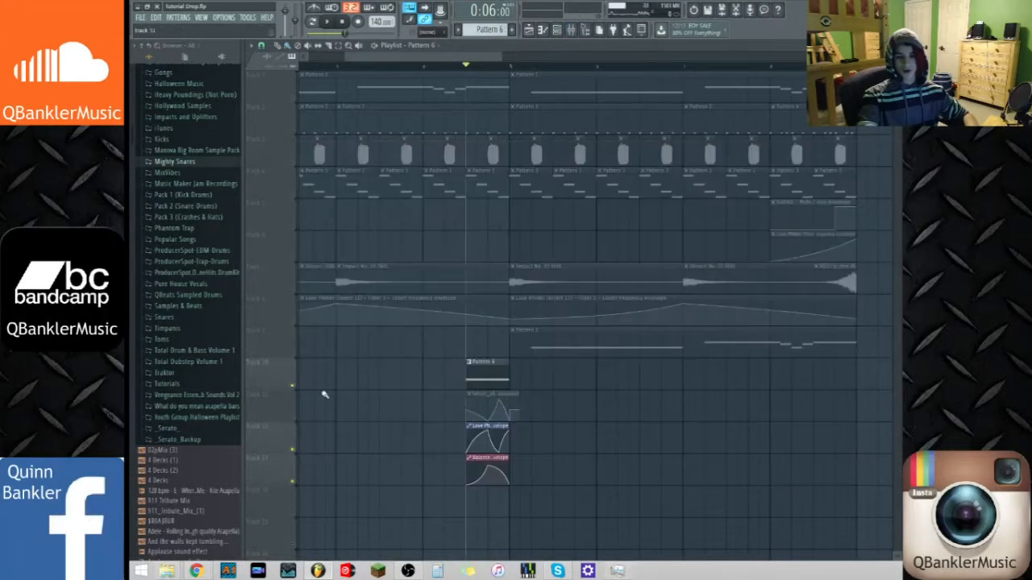
# Inspect Fruity Love Philter and Fruity Balance on mixer insert 13, and return to the playlist
pyautogui.click(556, 30)
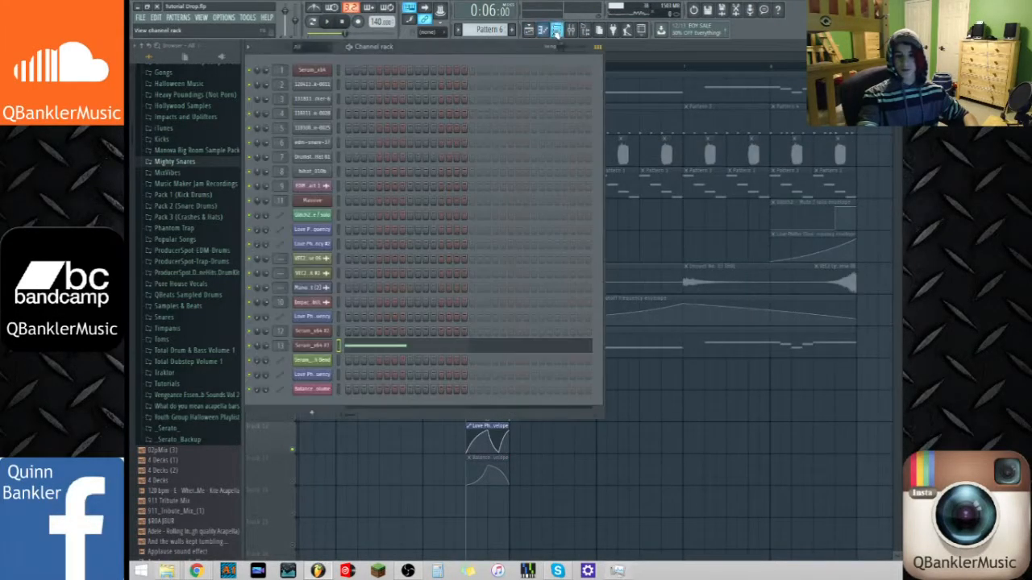
pyautogui.click(578, 30)
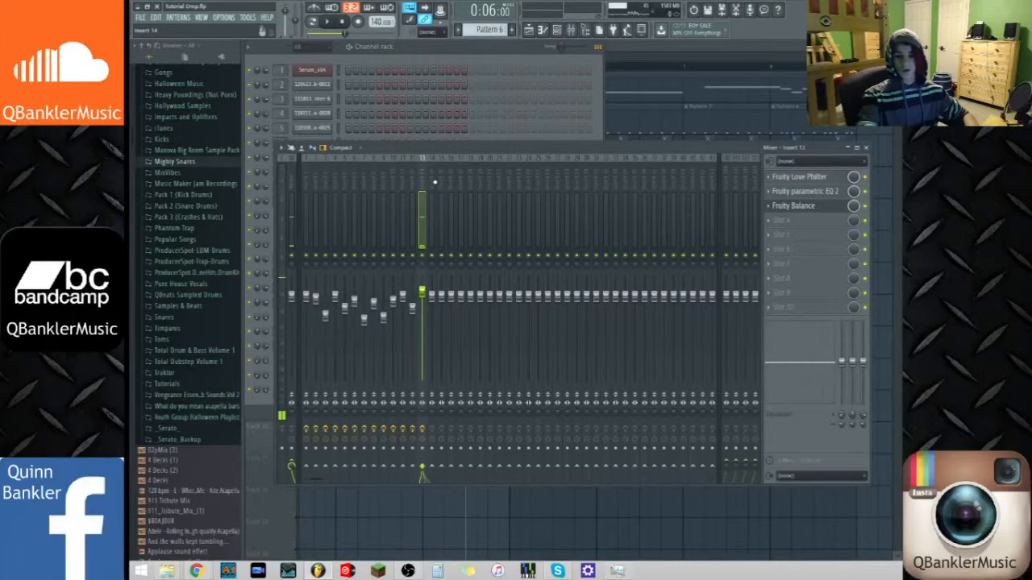
pyautogui.press('space')
pyautogui.click(810, 177)
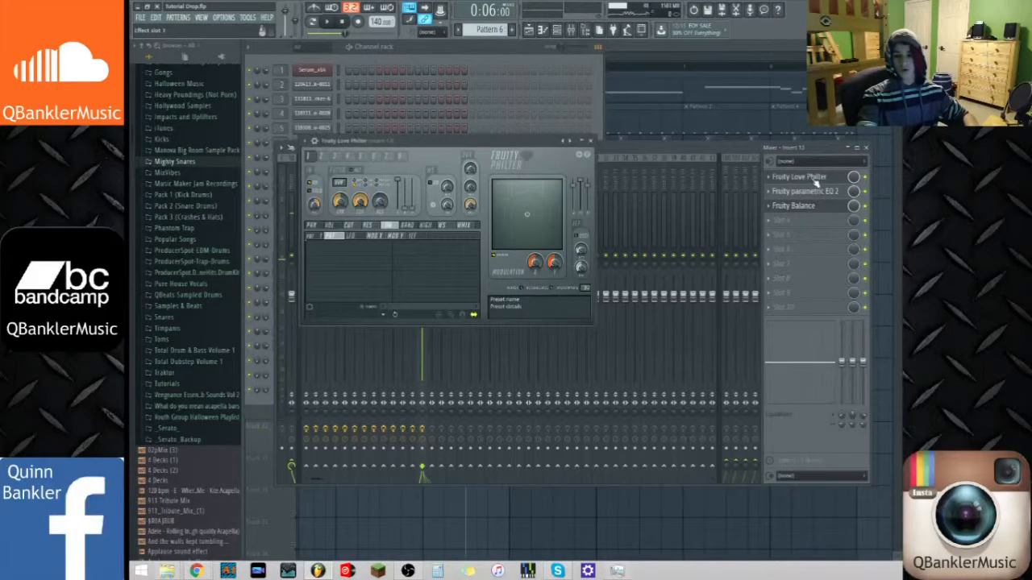
pyautogui.press('space')
pyautogui.click(590, 141)
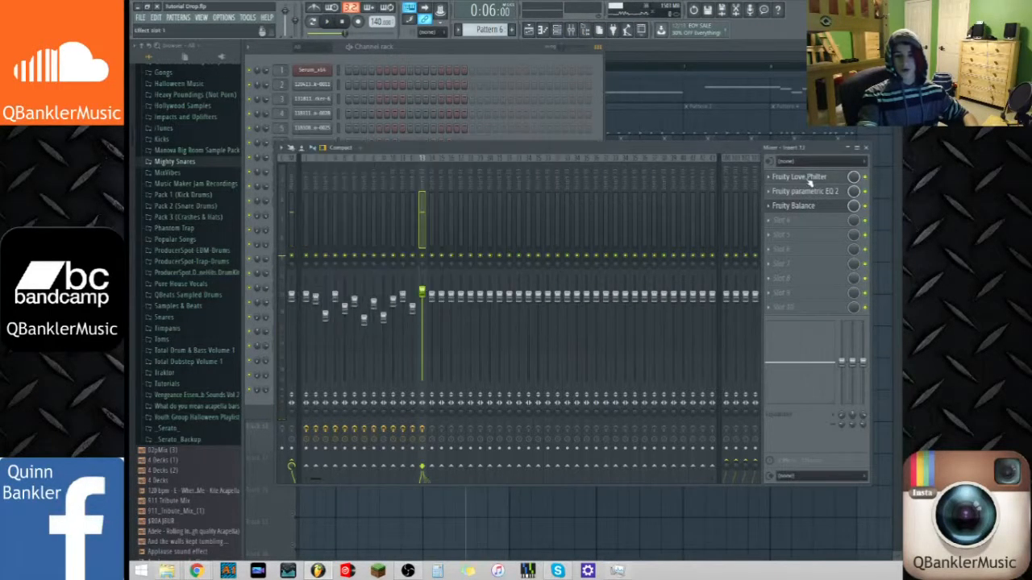
pyautogui.click(813, 206)
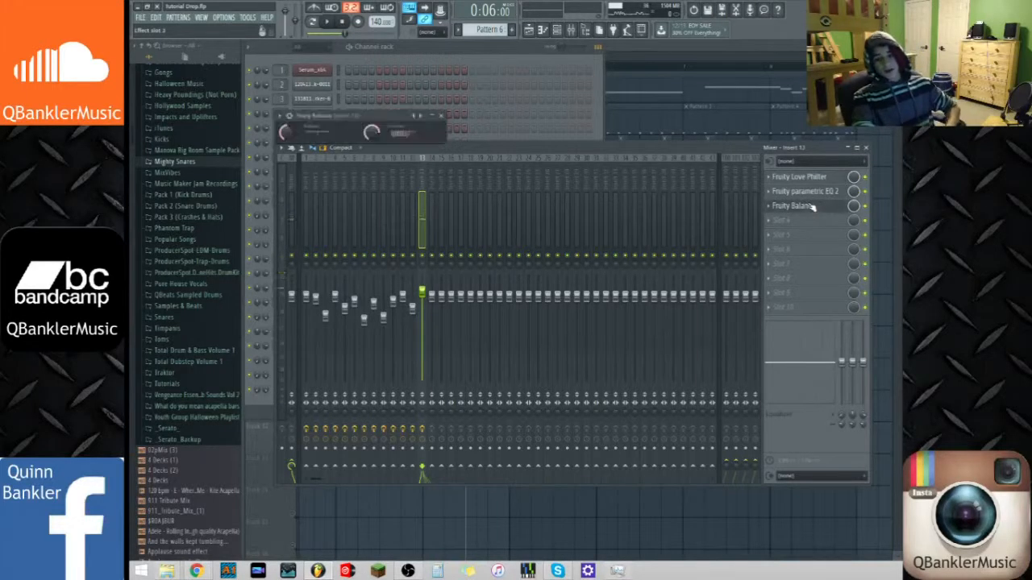
pyautogui.press('F5')
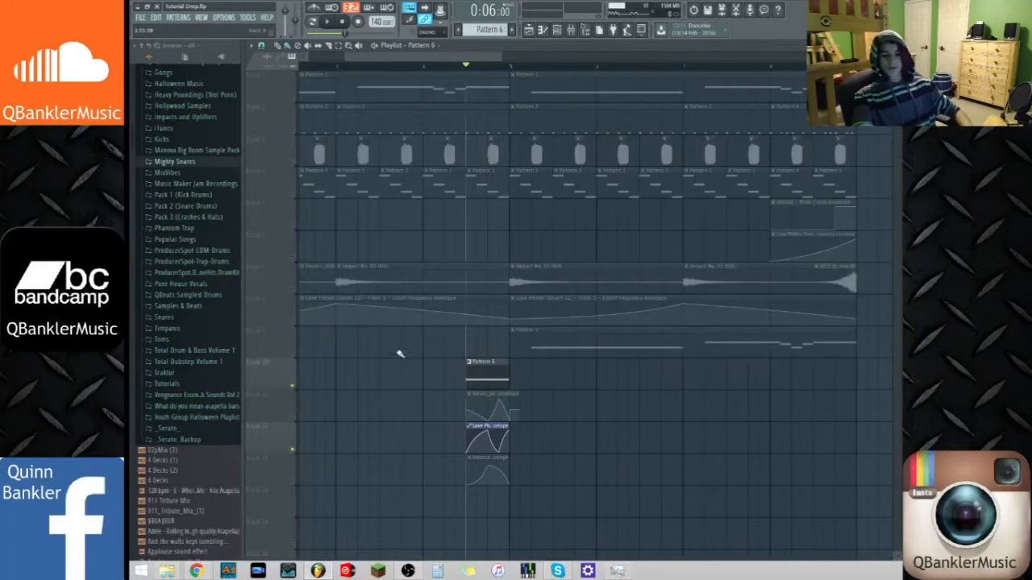
# Unmute track 13, mute track 12 and play the Pattern 6 clip with only its balance automation
pyautogui.click(295, 486)
pyautogui.press('space')
pyautogui.press('space')
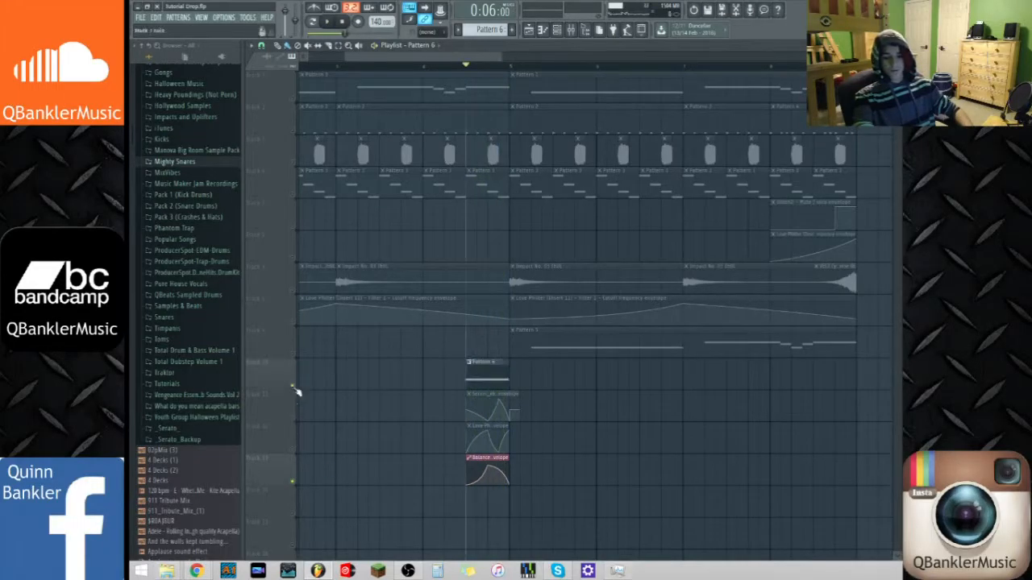
pyautogui.press('space')
# Unmute tracks 12 and 11 and play the Pattern 6 clip with all three automation clips
pyautogui.click(297, 449)
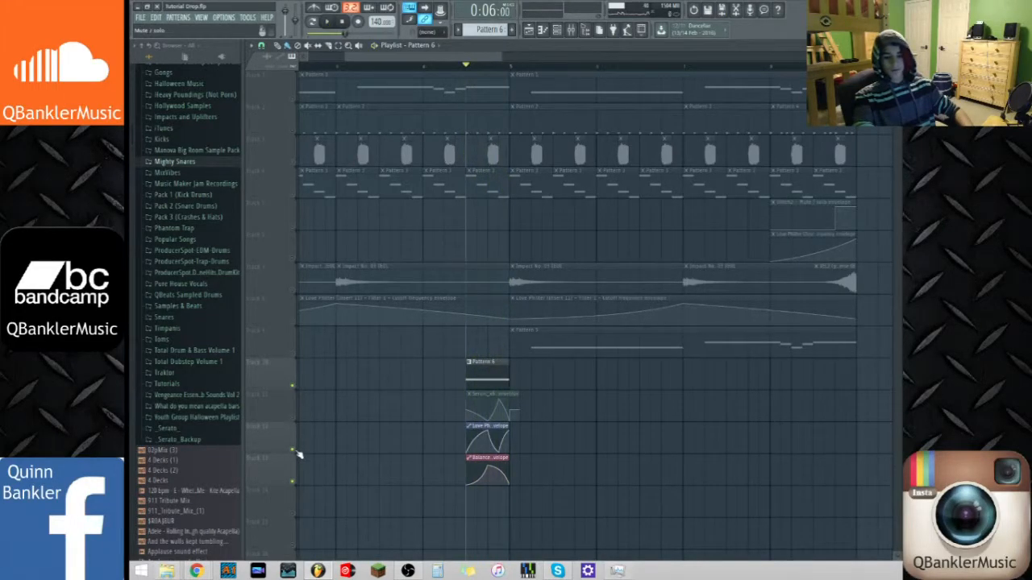
pyautogui.click(295, 419)
pyautogui.press('space')
pyautogui.press('space')
pyautogui.press('space')
# Unmute every playlist track and briefly play the full mix from the Pattern 6 clip
pyautogui.click(291, 100)
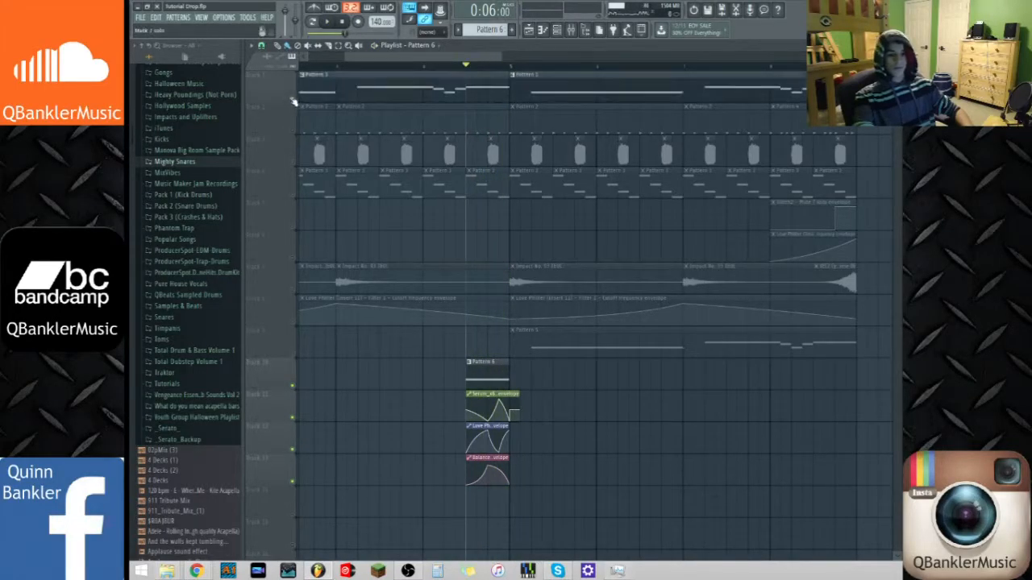
pyautogui.click(292, 258)
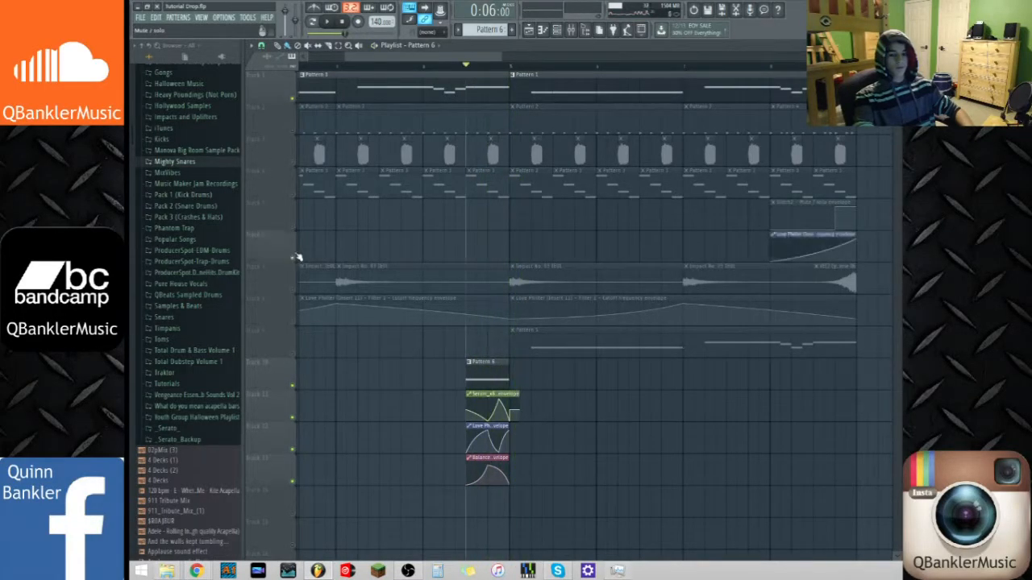
pyautogui.rightClick(293, 100)
pyautogui.rightClick(294, 101)
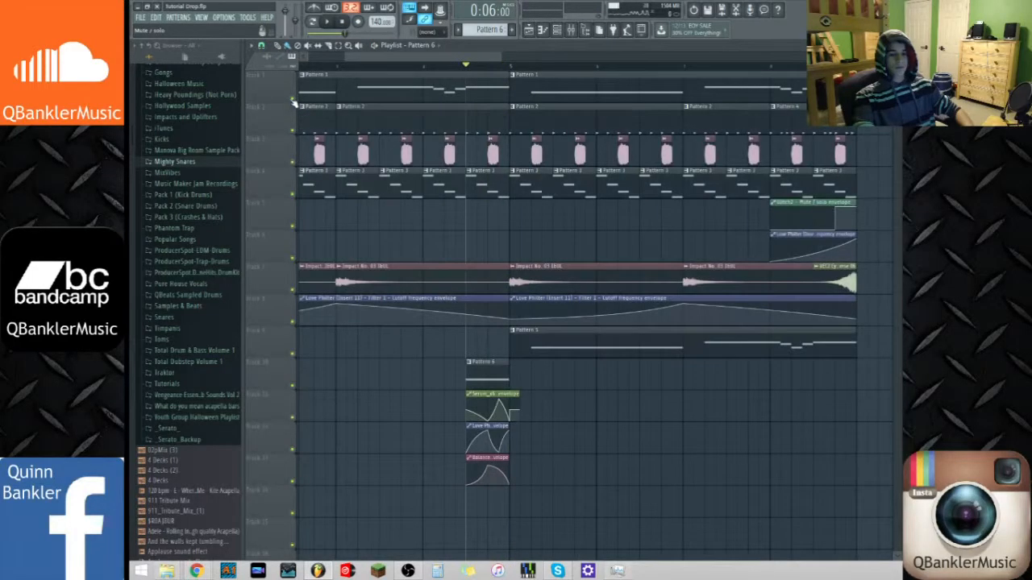
pyautogui.press('space')
pyautogui.press('space')
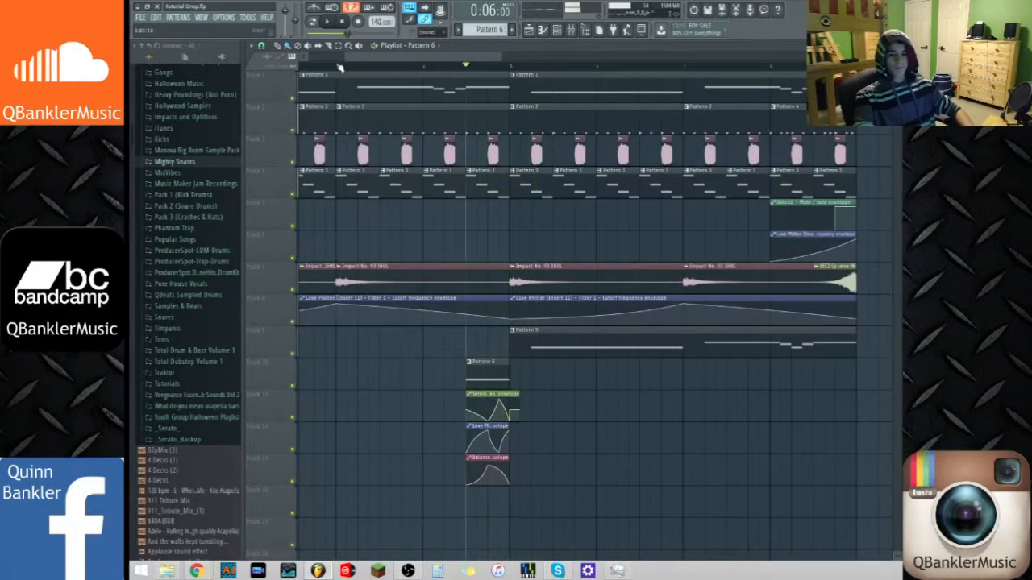
# Fit the whole drop arrangement in the playlist view, from its first clip to its last
pyautogui.moveTo(345, 58); pyautogui.dragTo(242, 95)
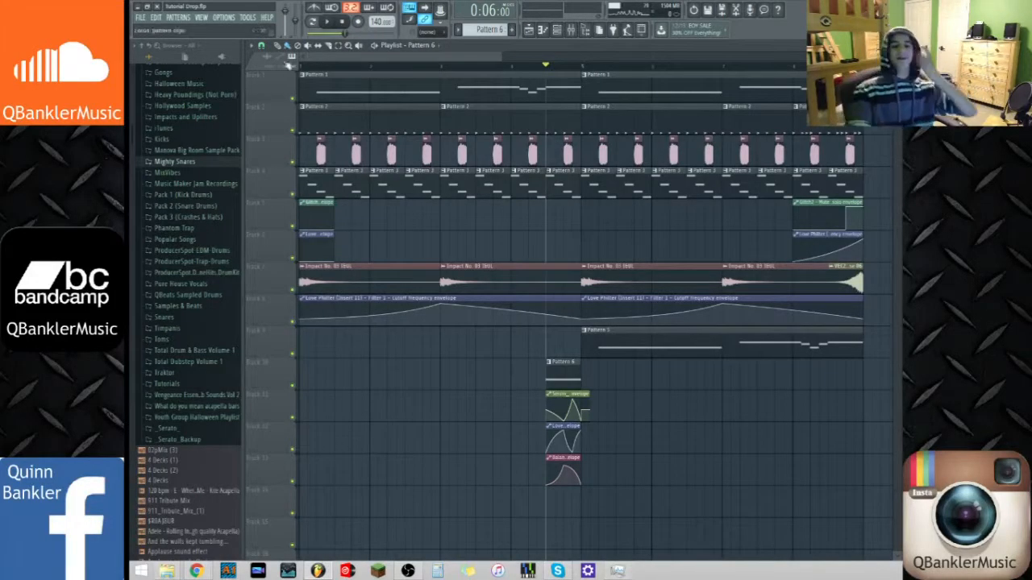
pyautogui.moveTo(501, 58); pyautogui.dragTo(764, 98)
pyautogui.moveTo(897, 63); pyautogui.dragTo(896, 81)
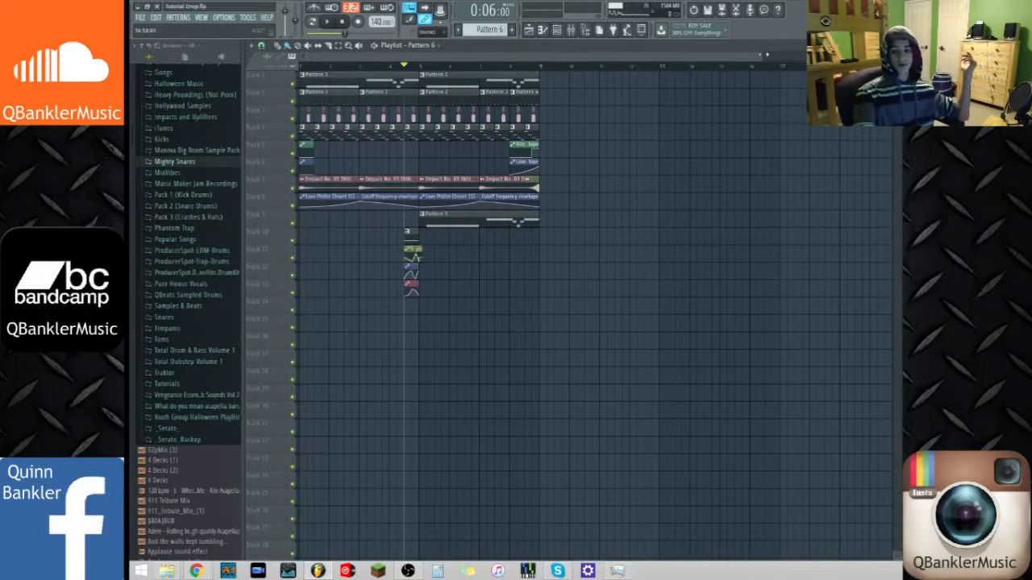
pyautogui.moveTo(761, 56); pyautogui.dragTo(520, 58)
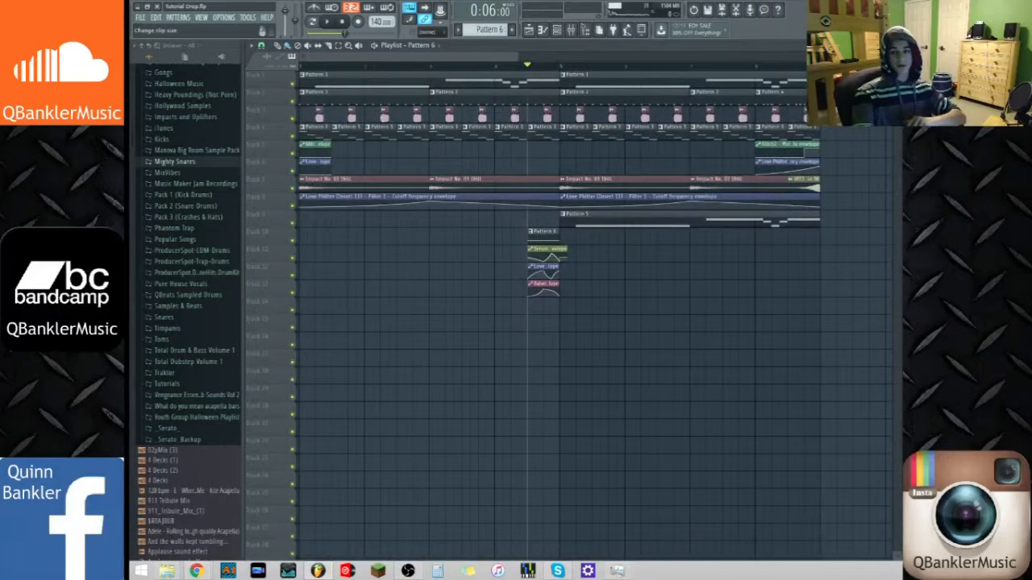
pyautogui.moveTo(897, 63); pyautogui.dragTo(896, 54)
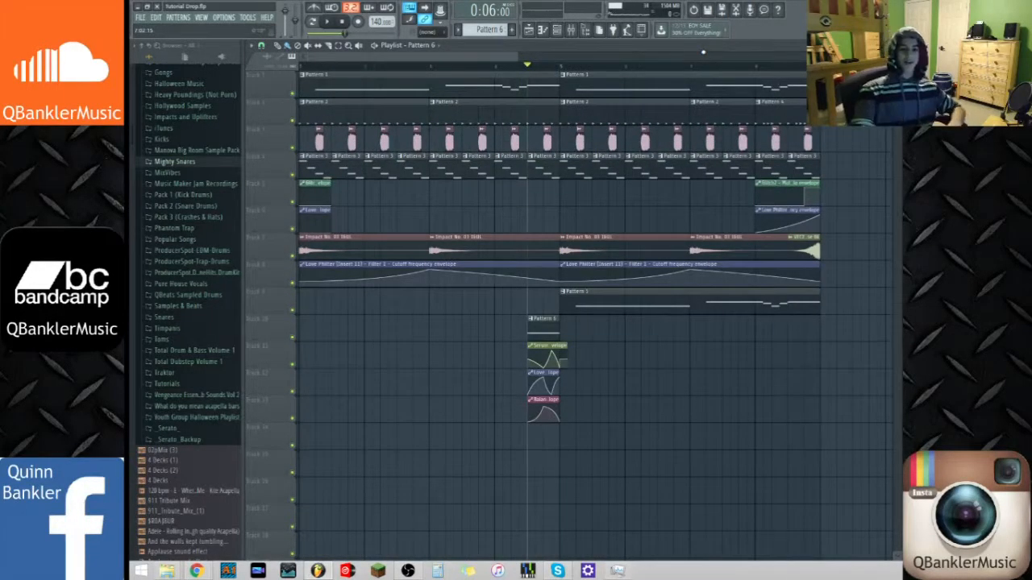